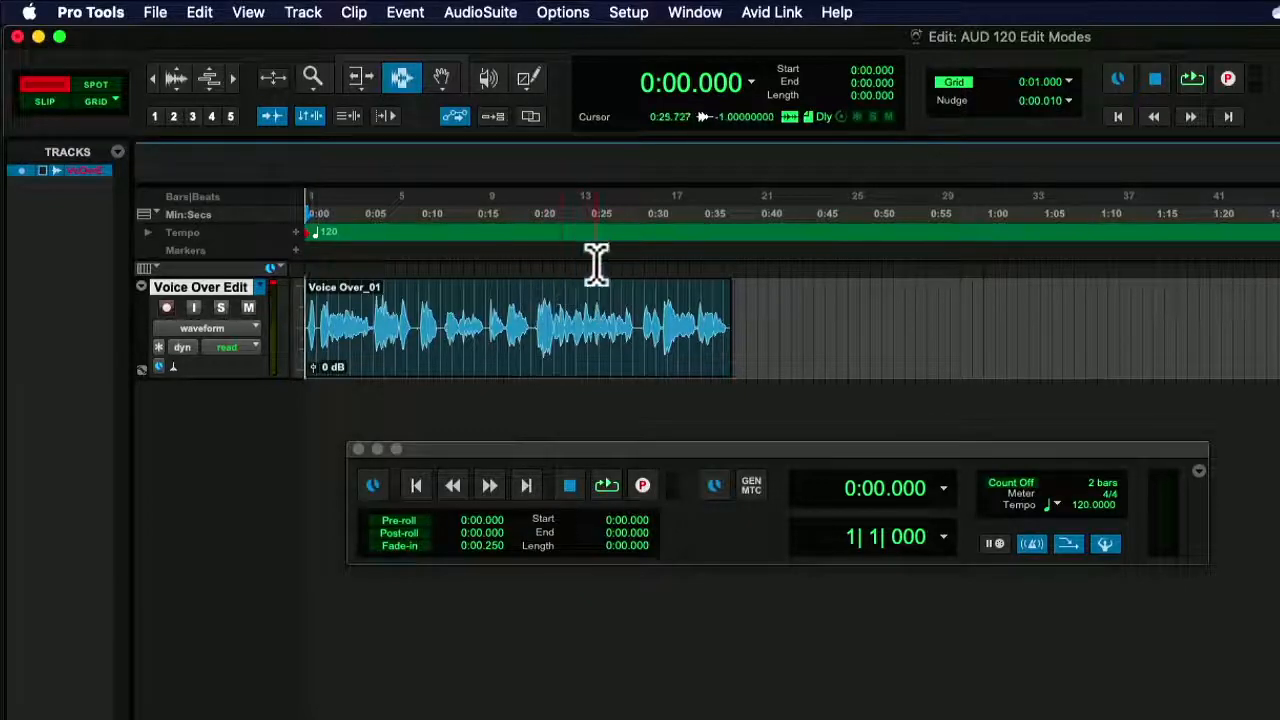
Step: Check the main counter's time-scale options and play the whole voice-over clip from the start
left_click(751, 83)
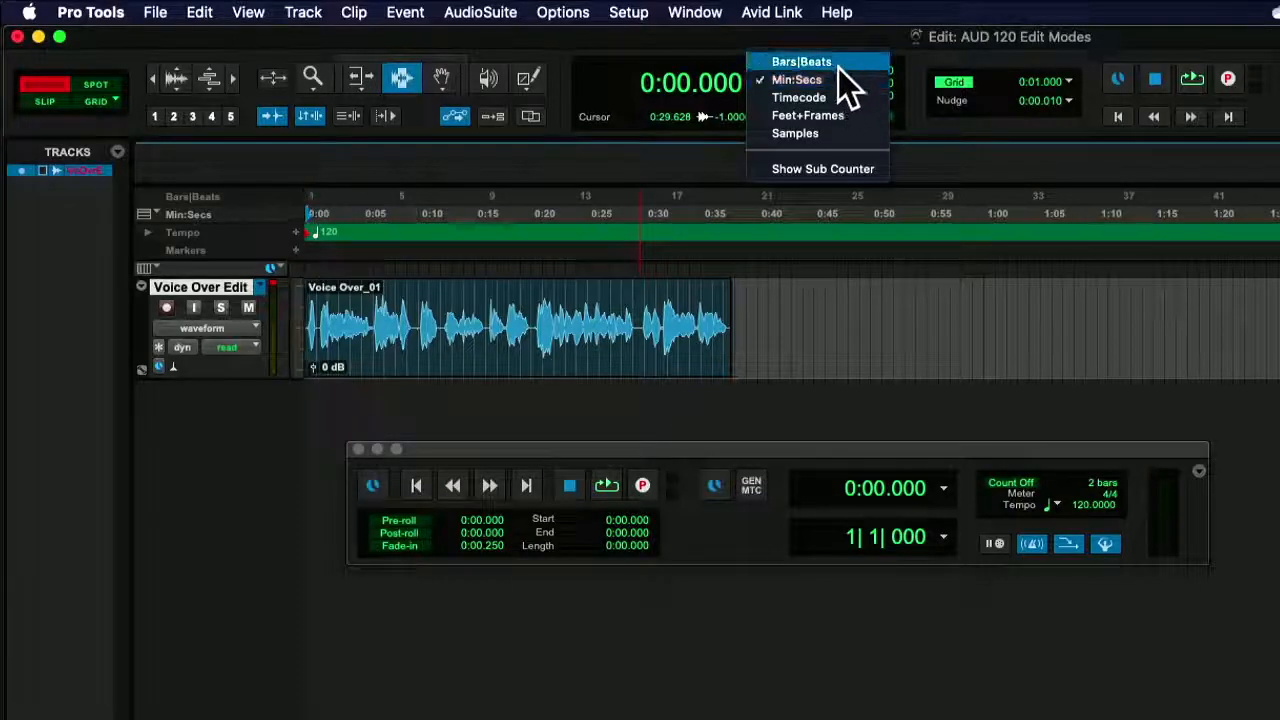
left_click(610, 268)
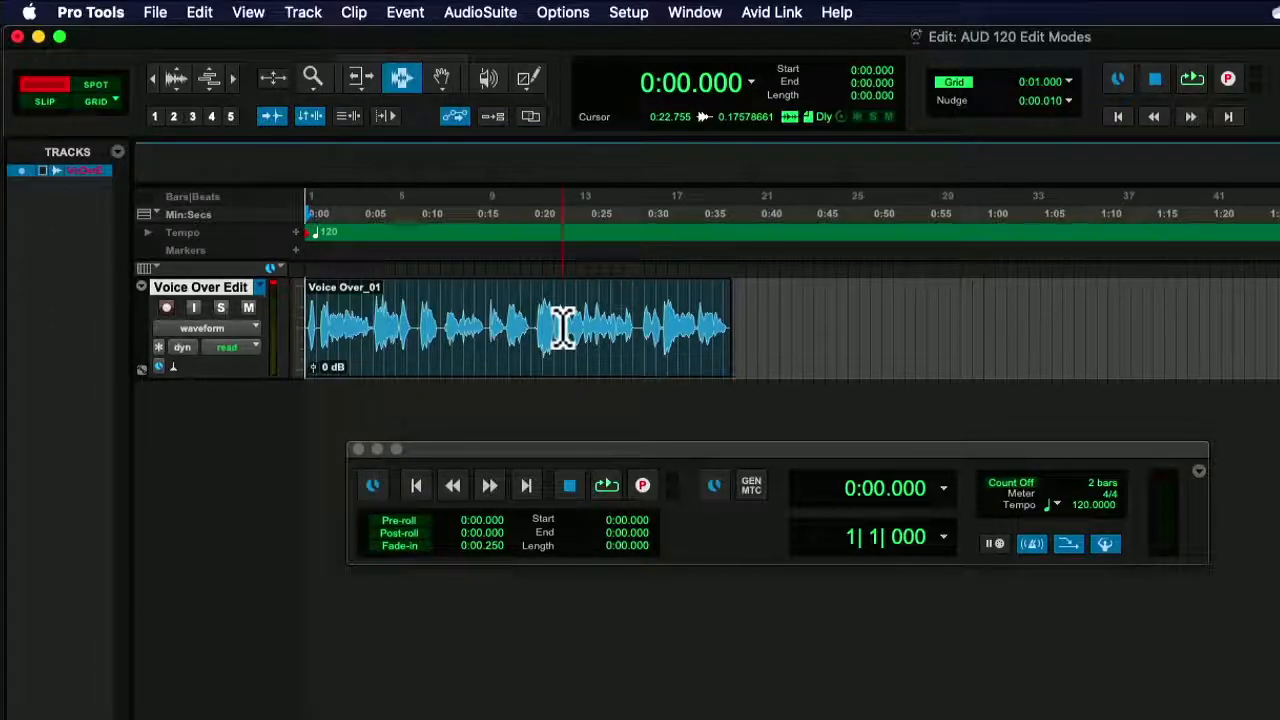
key("space")
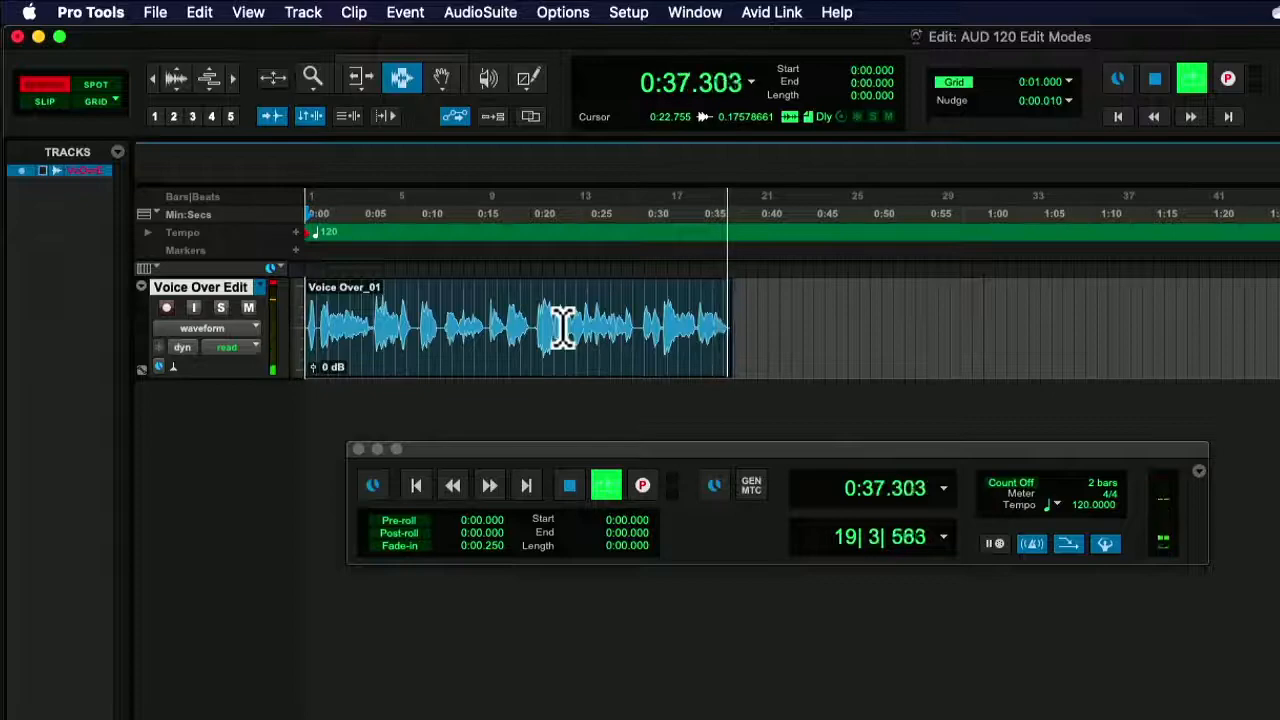
key("space")
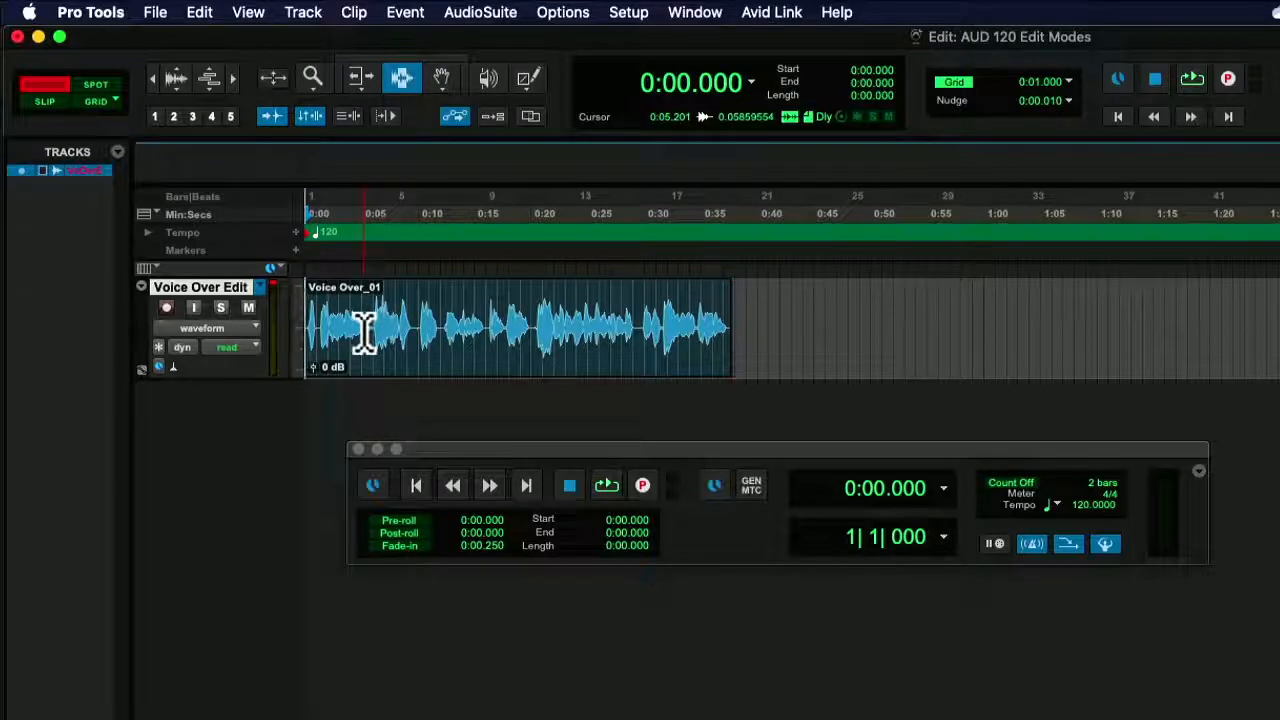
left_click(233, 78)
left_click(265, 288)
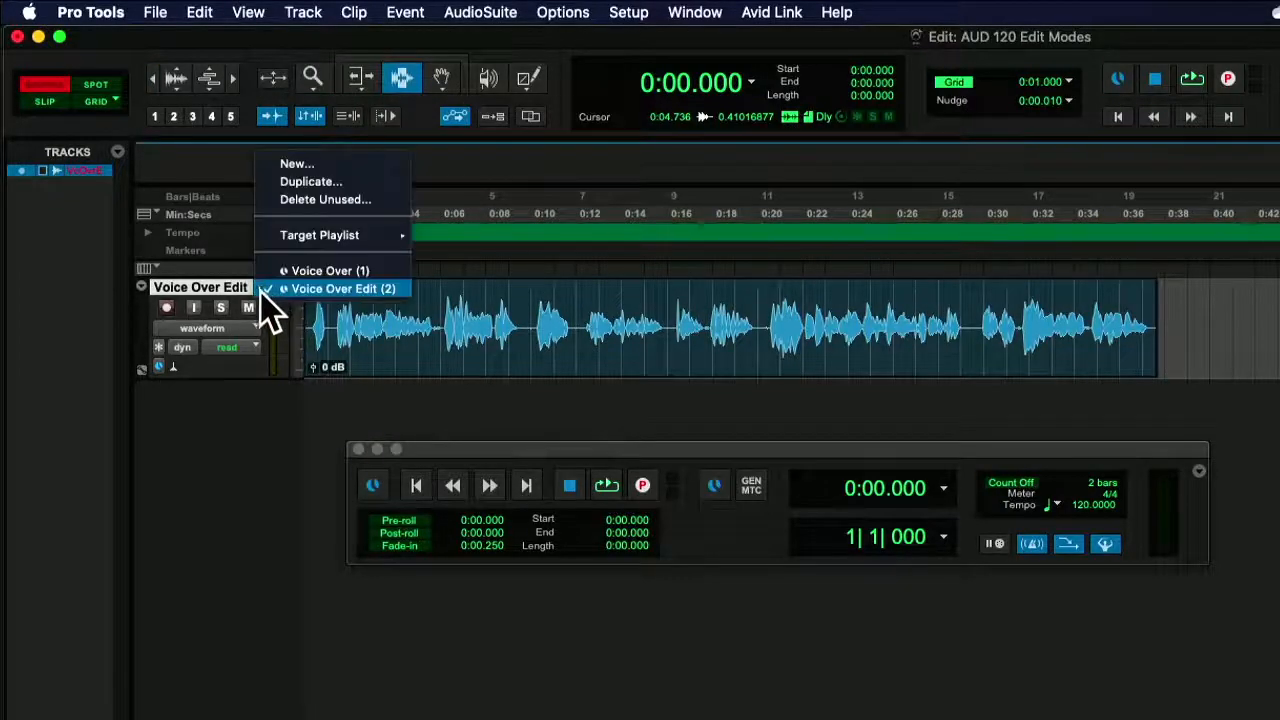
left_click(360, 184)
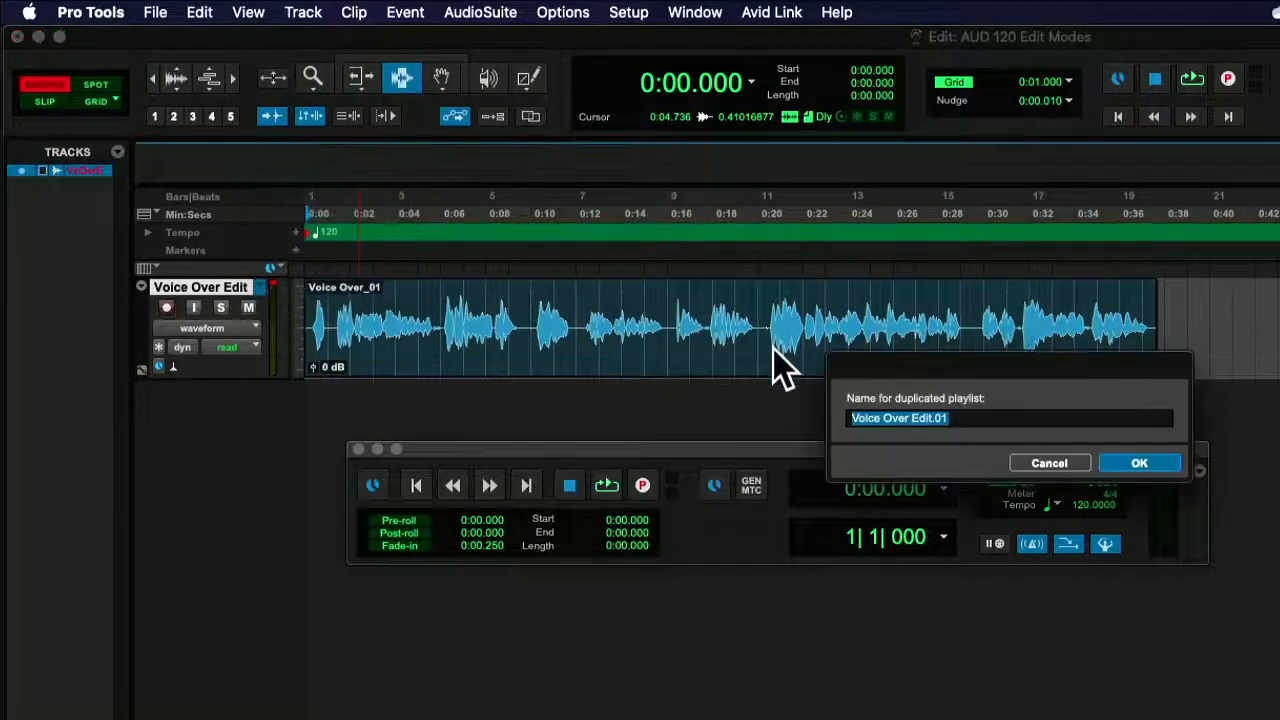
left_click(1088, 463)
left_click(265, 286)
left_click(270, 293)
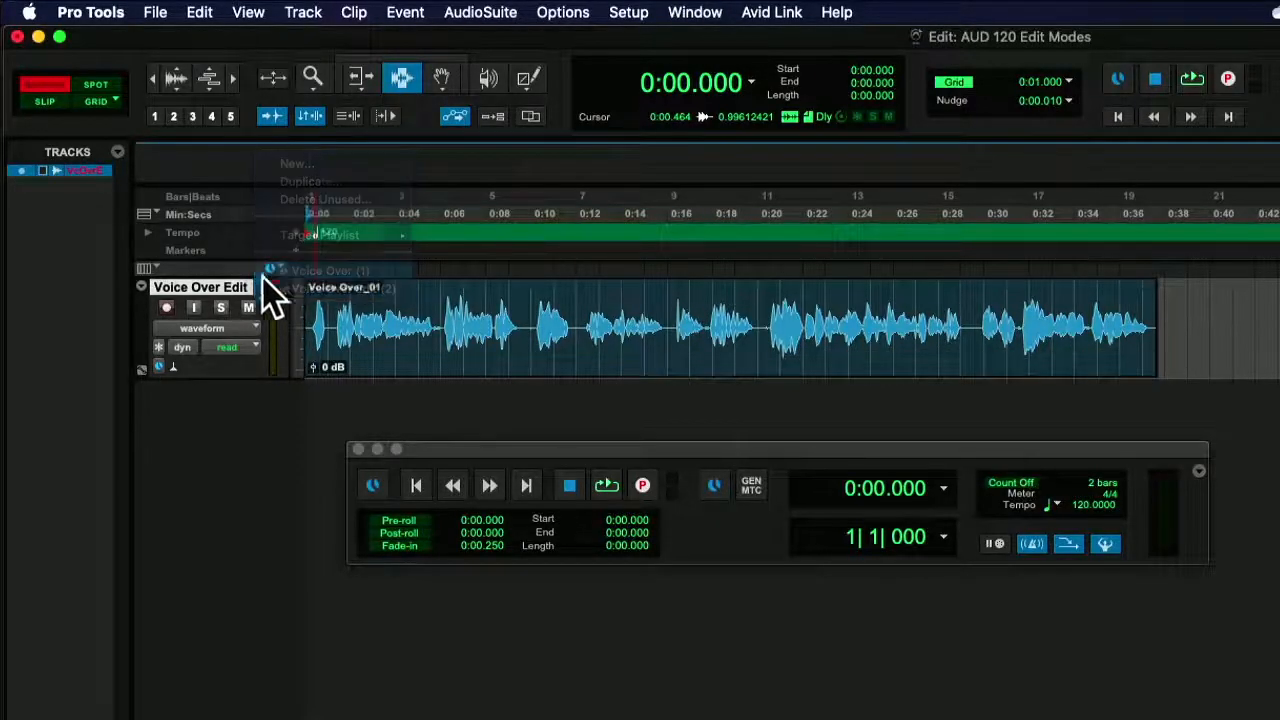
left_click(260, 287)
left_click(285, 308)
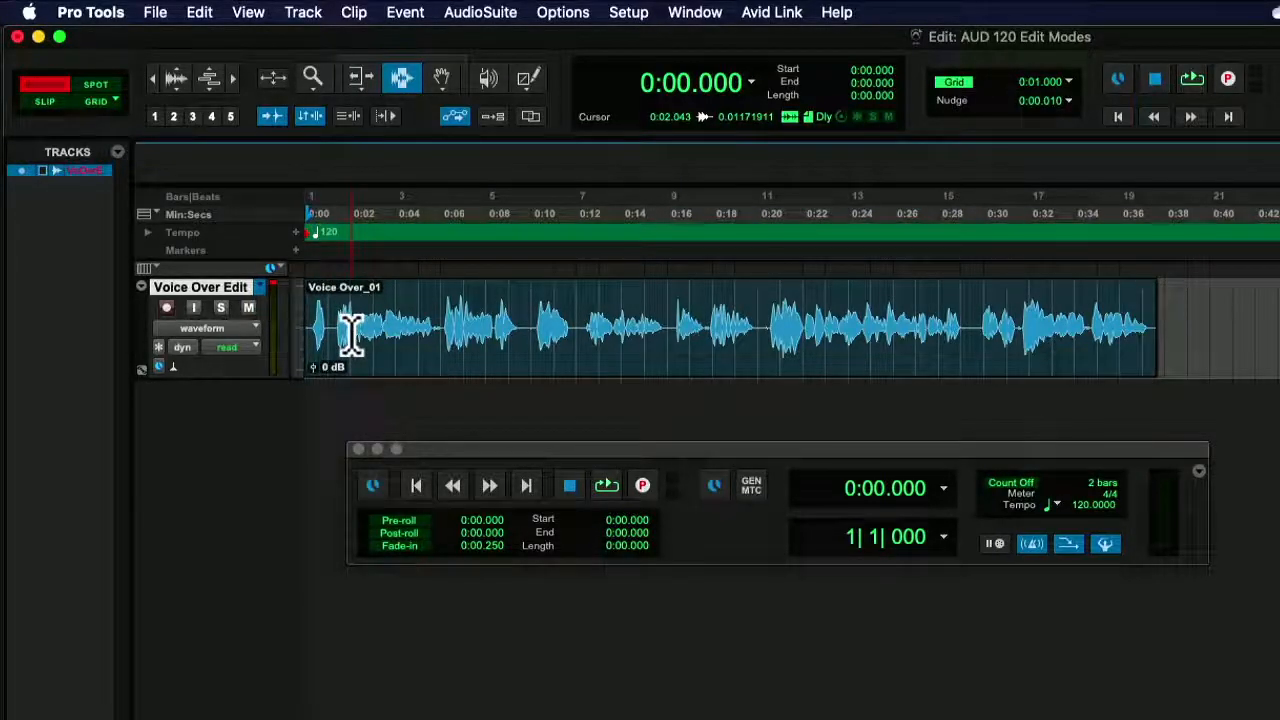
Step: Try out selections on the voice-over's opening word and on the phrase from about 0:05.8 to 0:08.9
left_click_drag(334, 333, 298, 335)
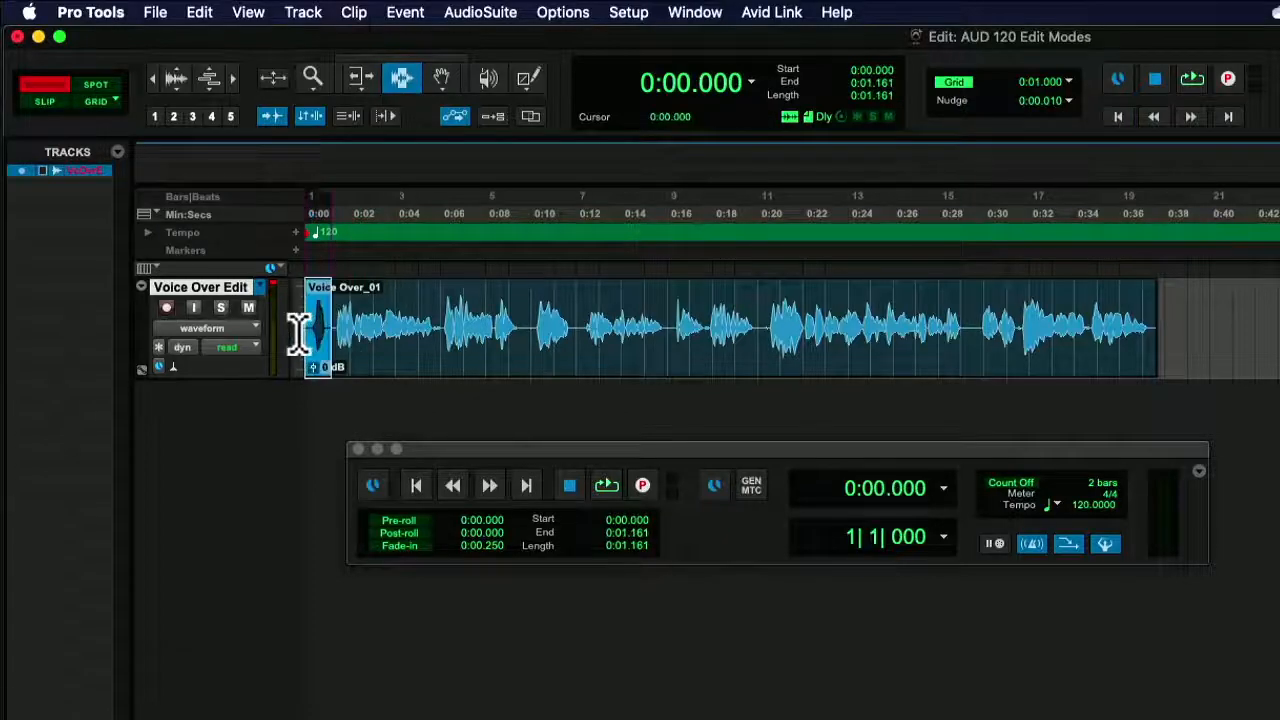
left_click_drag(434, 334, 506, 330)
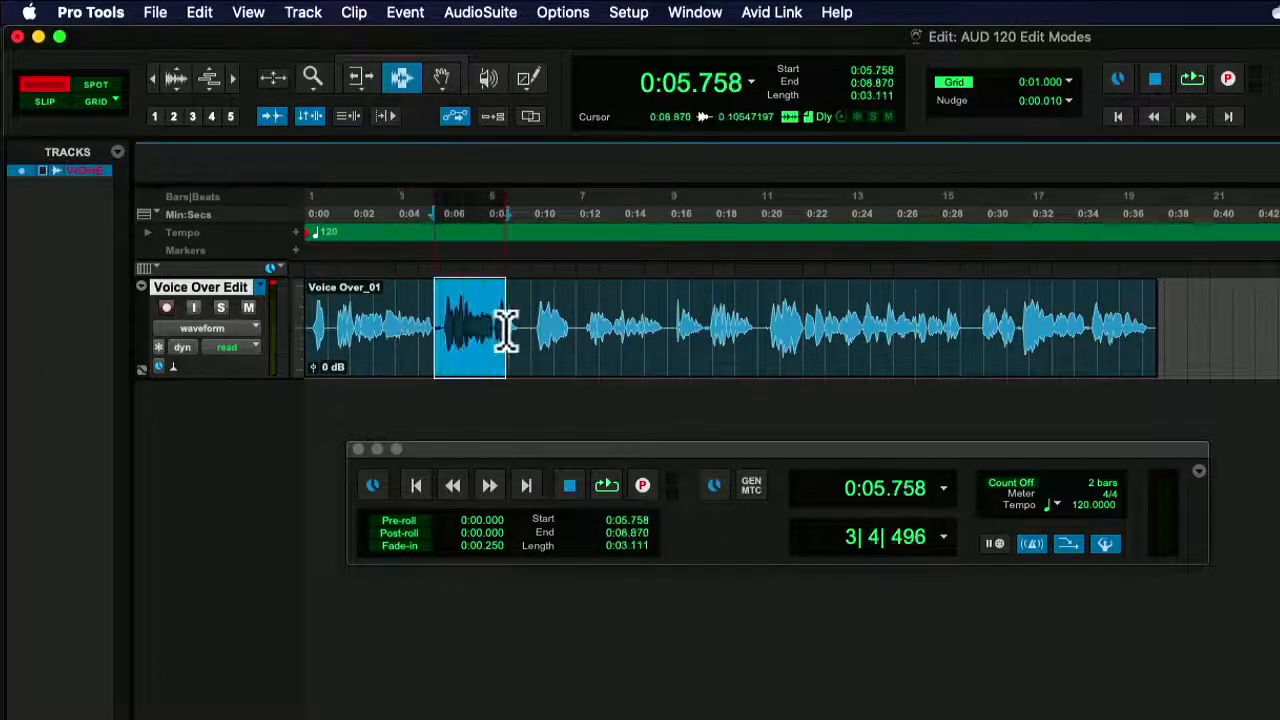
left_click(332, 328)
left_click_drag(337, 328, 317, 328)
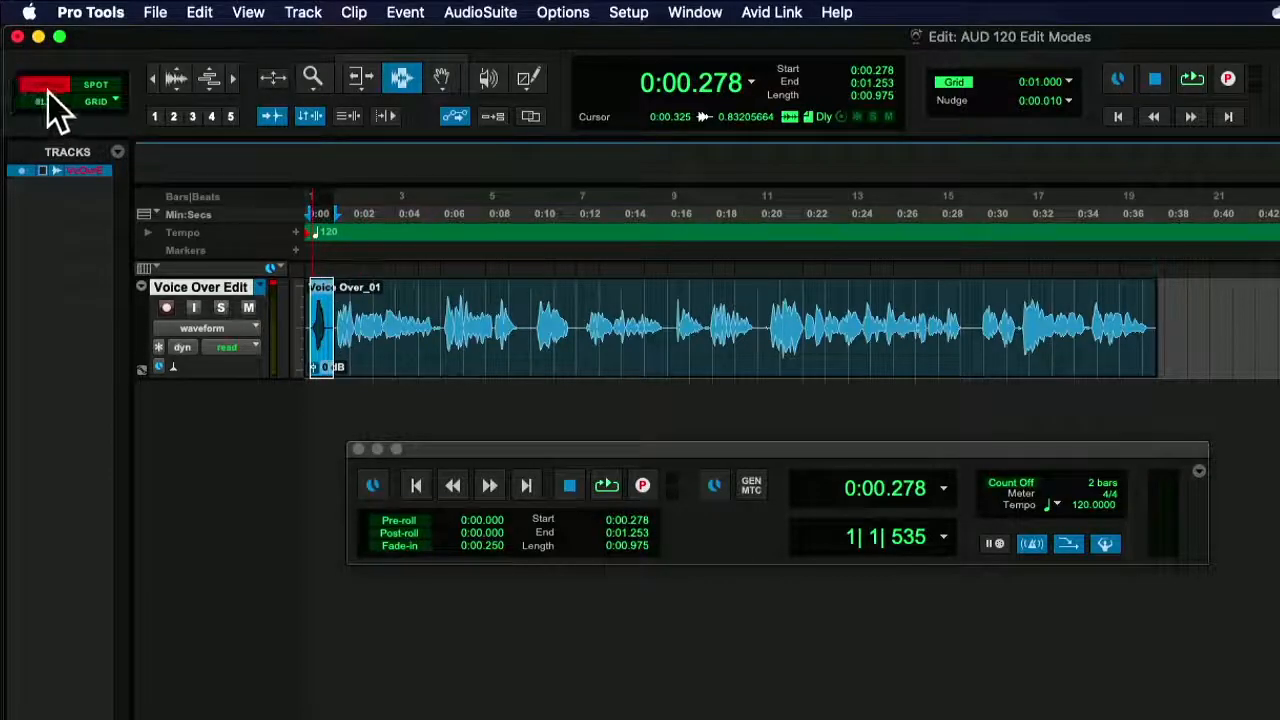
left_click(412, 322)
left_click(311, 321)
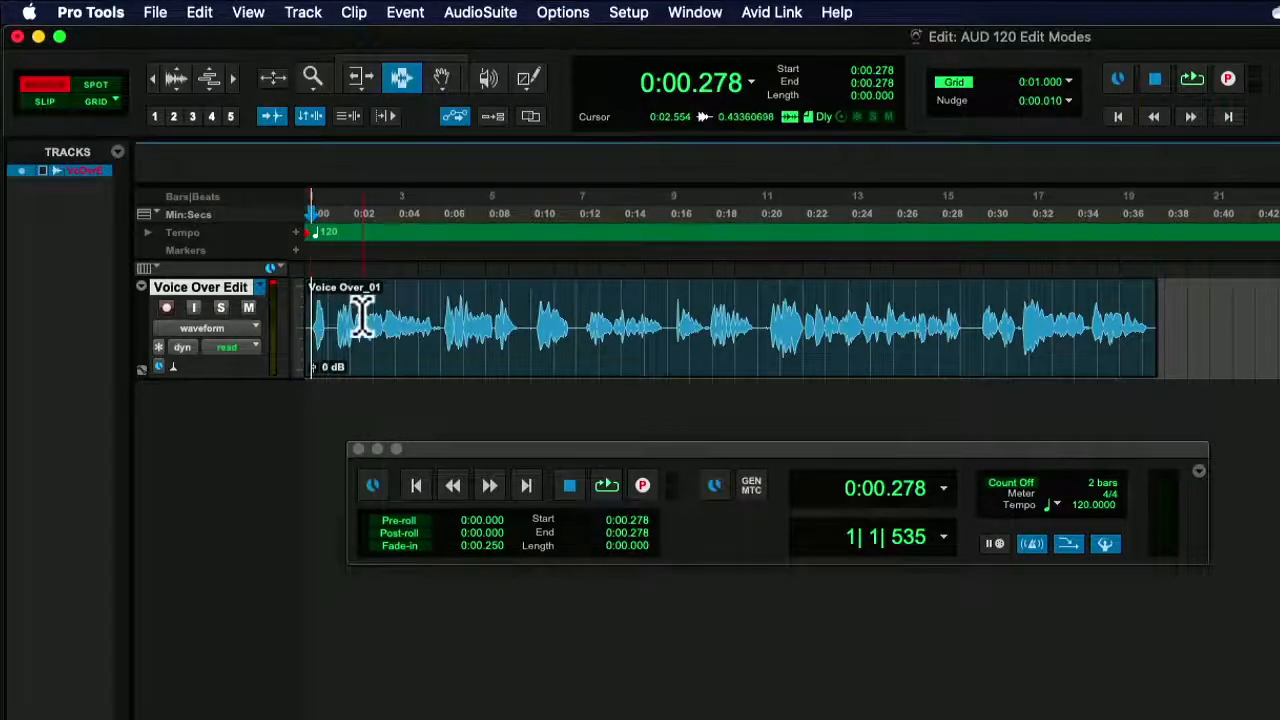
Step: Audition the voice-over from the start and delete its opening word, from 0:00 to about 0:01.2
key("Return")
key("space")
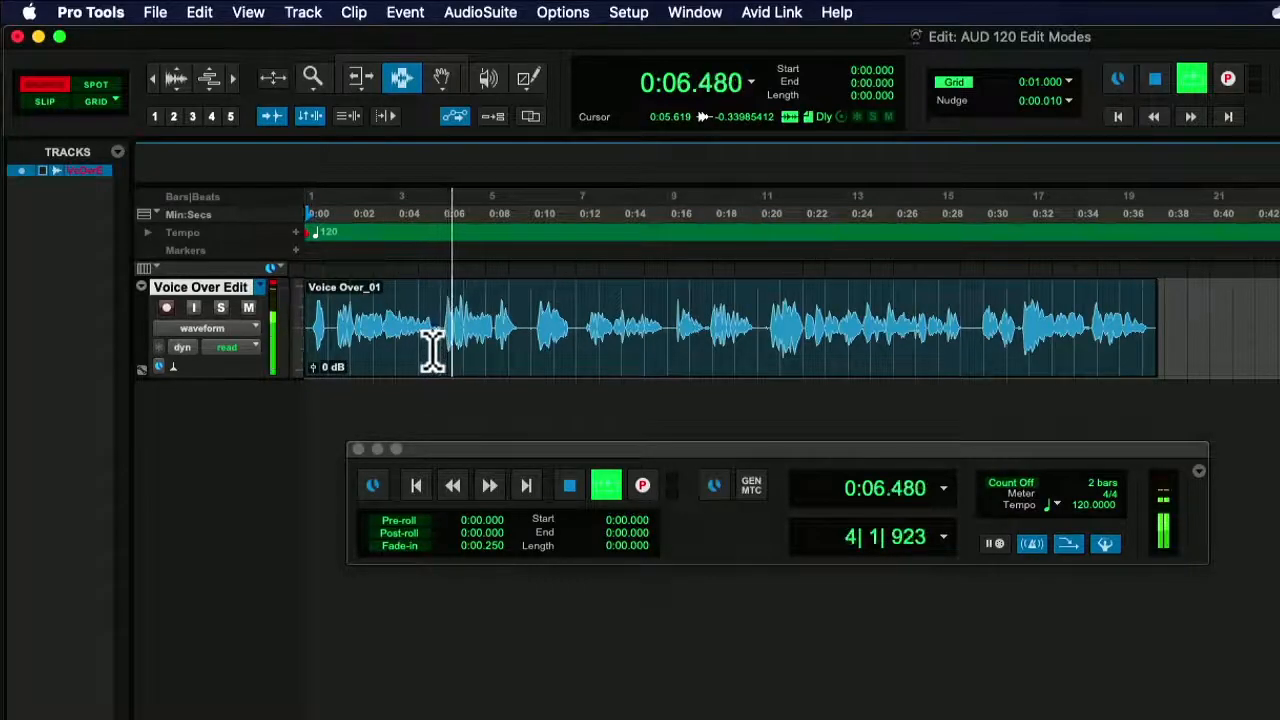
key("space")
left_click(333, 322)
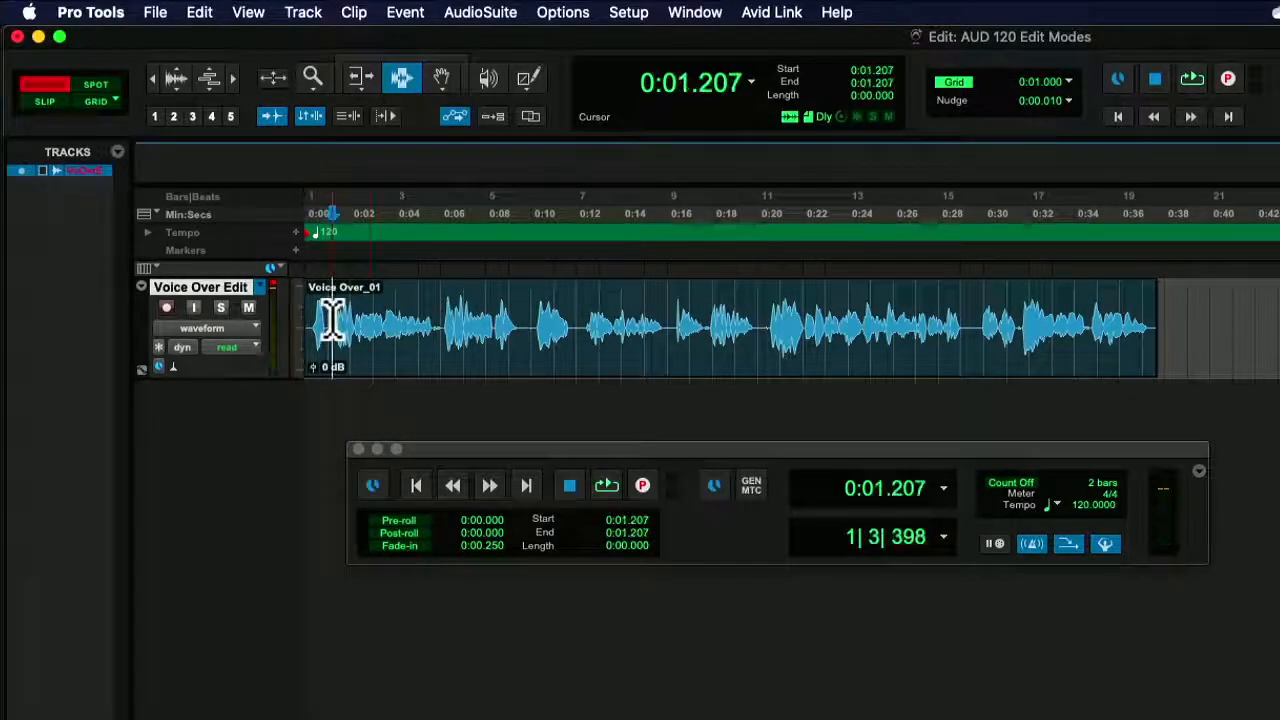
left_click_drag(333, 322, 258, 340)
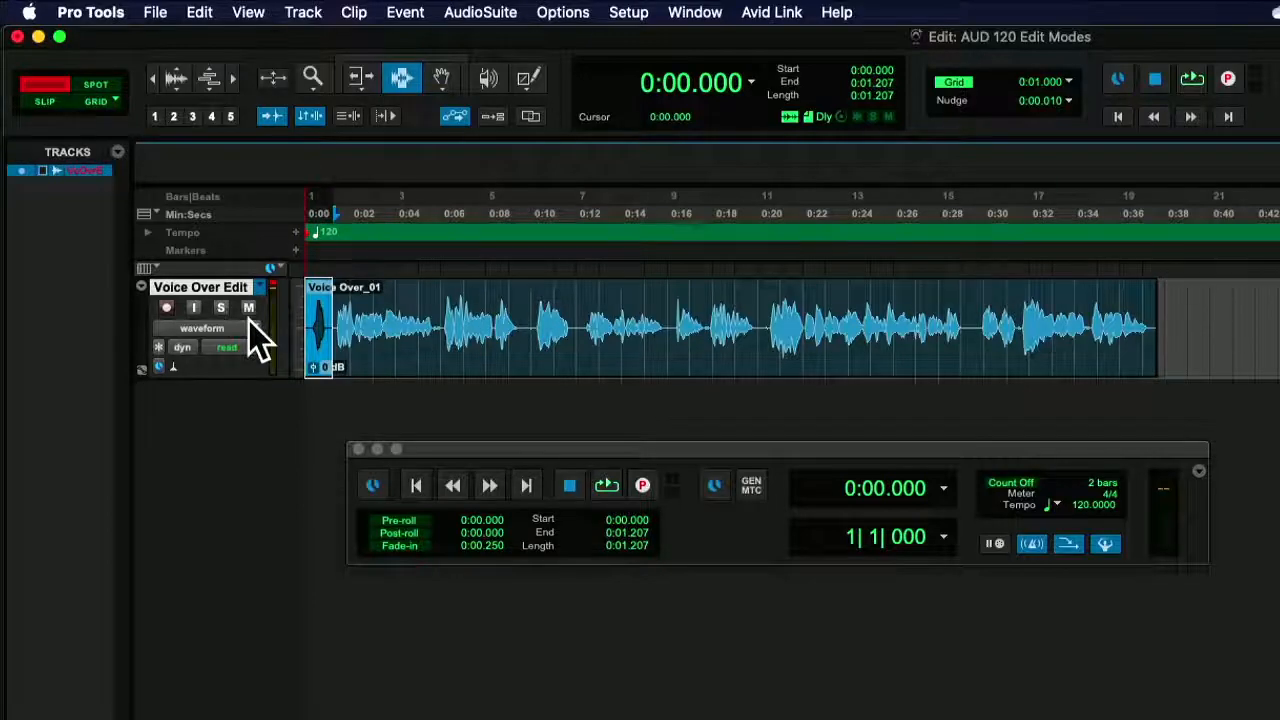
key("Delete")
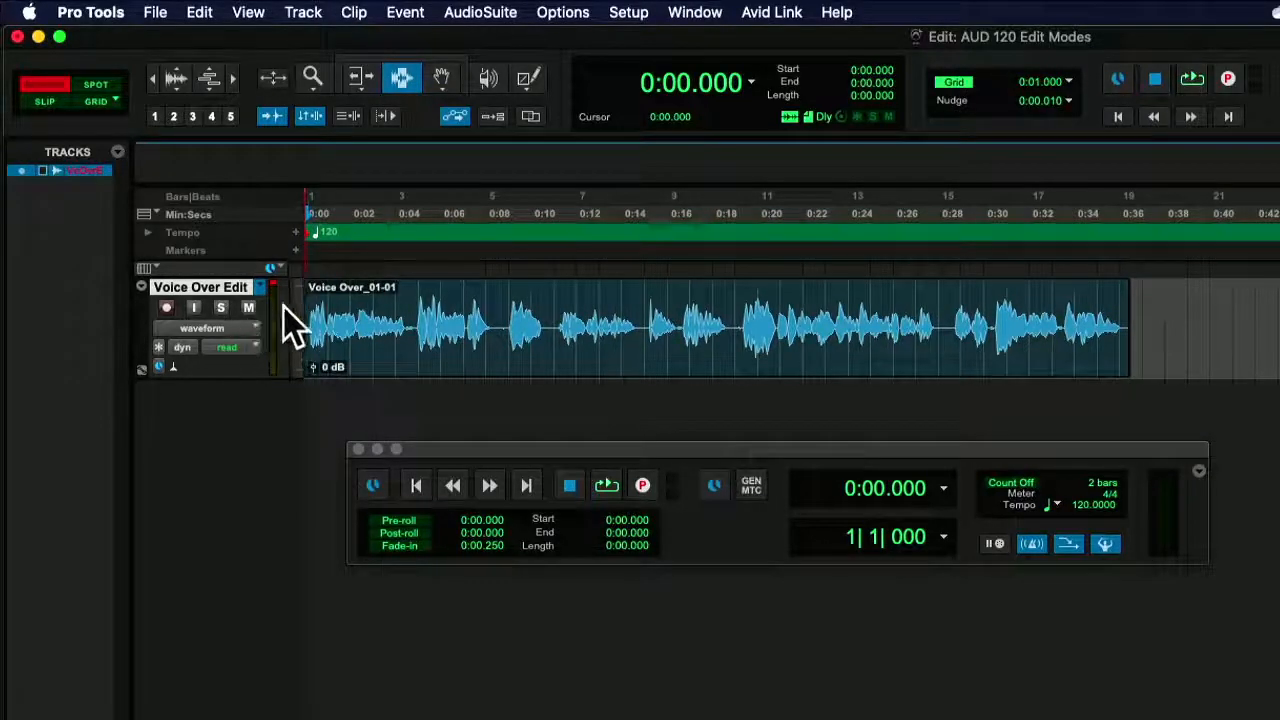
Step: Play the voice-over from the start and delete the unwanted phrase from about 0:04.5 to 0:07.15
key("space")
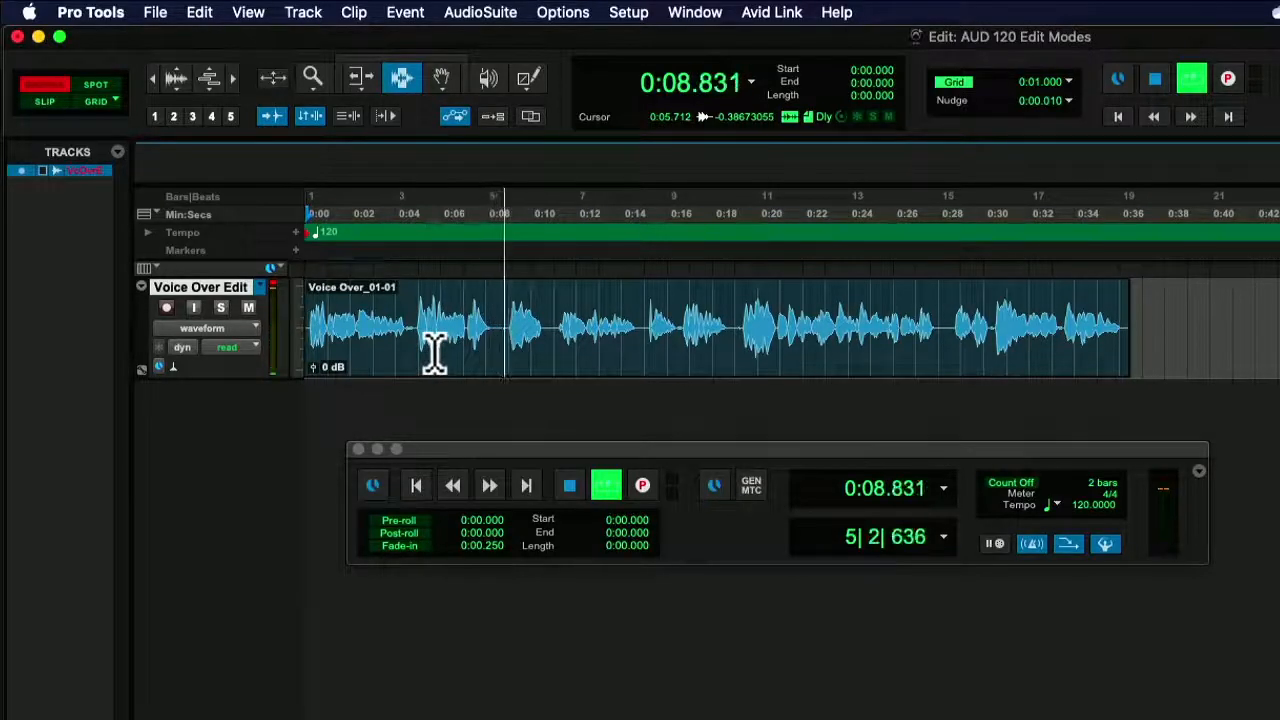
key("space")
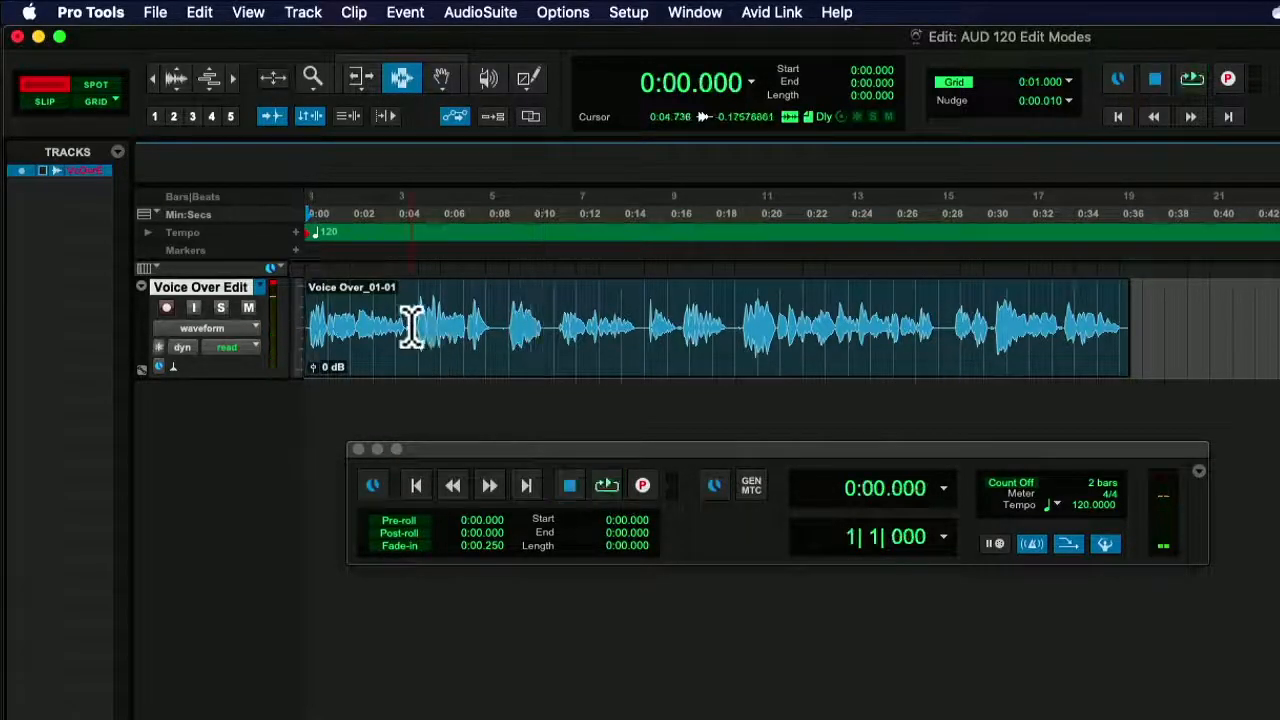
left_click_drag(407, 323, 467, 363)
key("space")
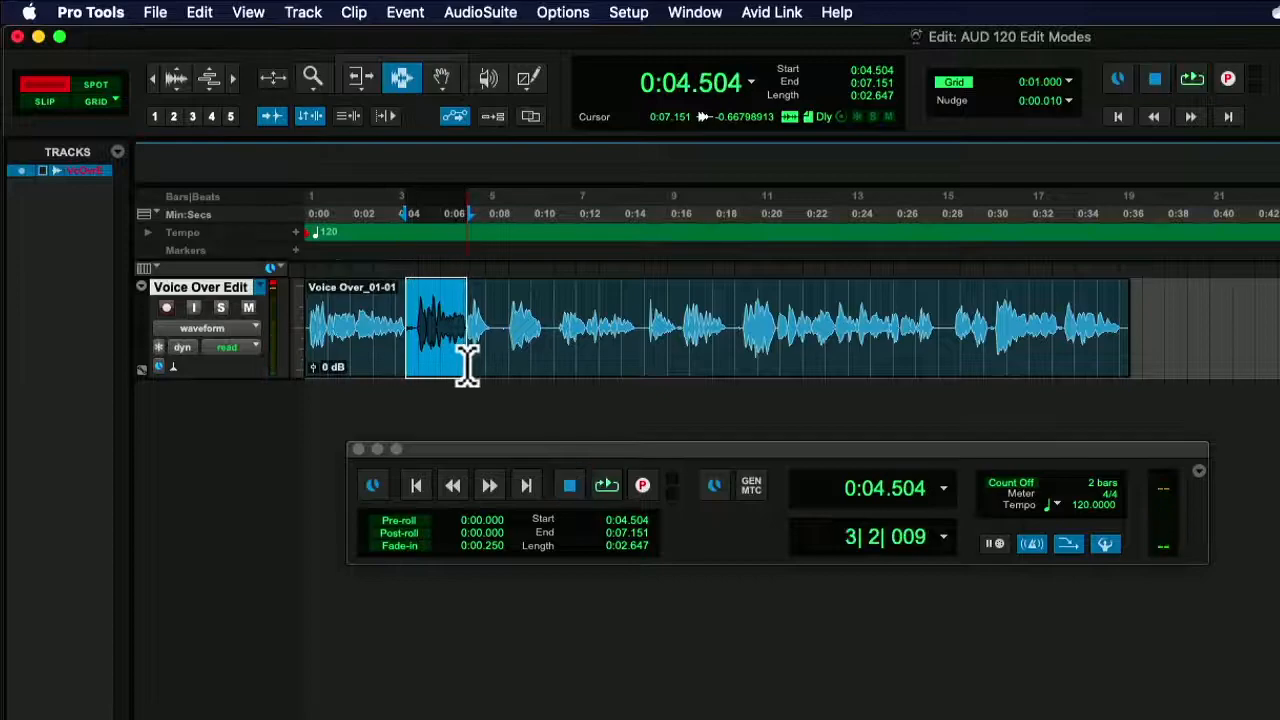
key("Delete")
Step: Audition the new join from about 0:03.5 and delete the unwanted bits at about 0:05.7 and 0:07.4
key("space")
key("space")
left_click(384, 332)
key("space")
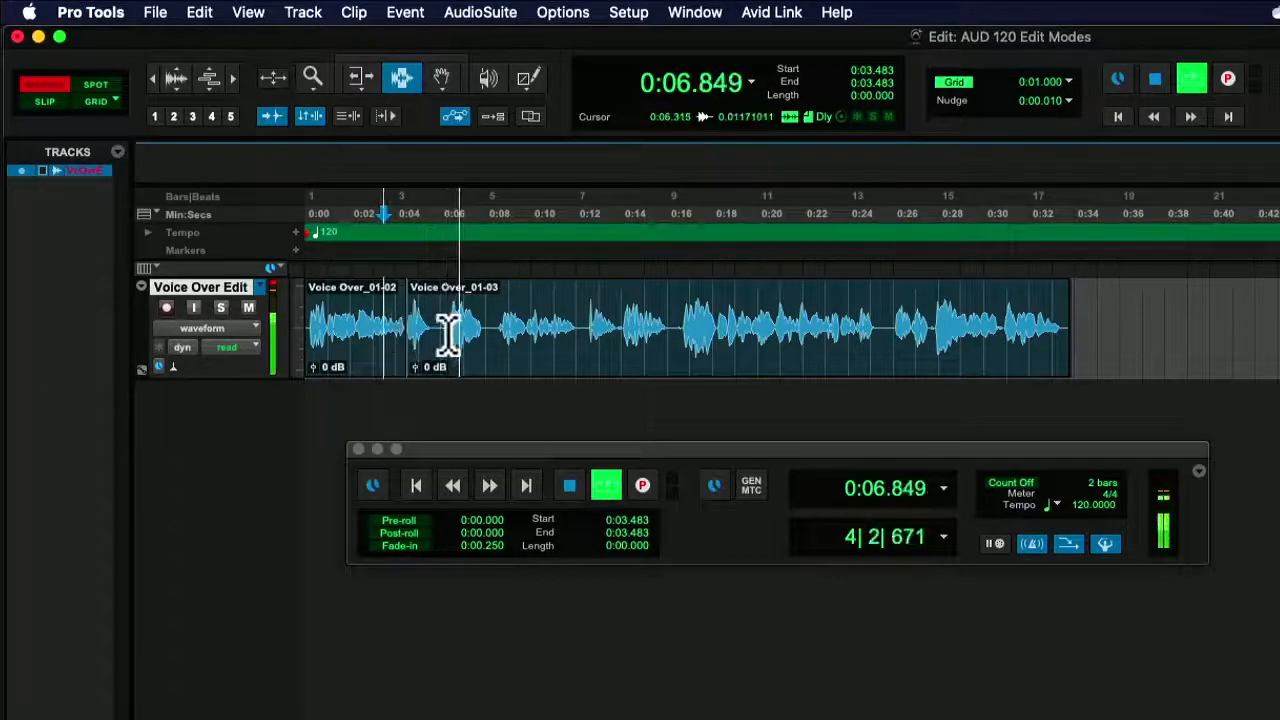
key("space")
left_click_drag(434, 323, 483, 329)
key("Delete")
key("Delete")
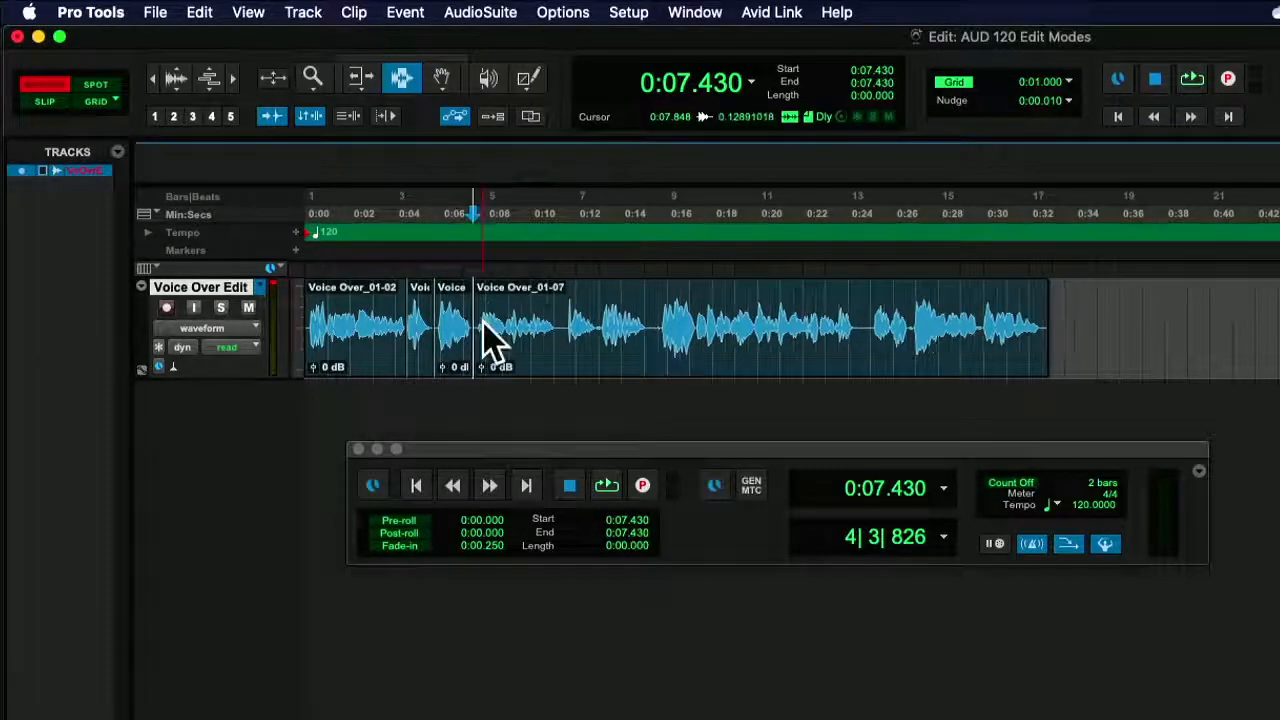
Step: Play back the shortened passage from about 0:04.4 to check how the edits flow
left_click(407, 315)
key("space")
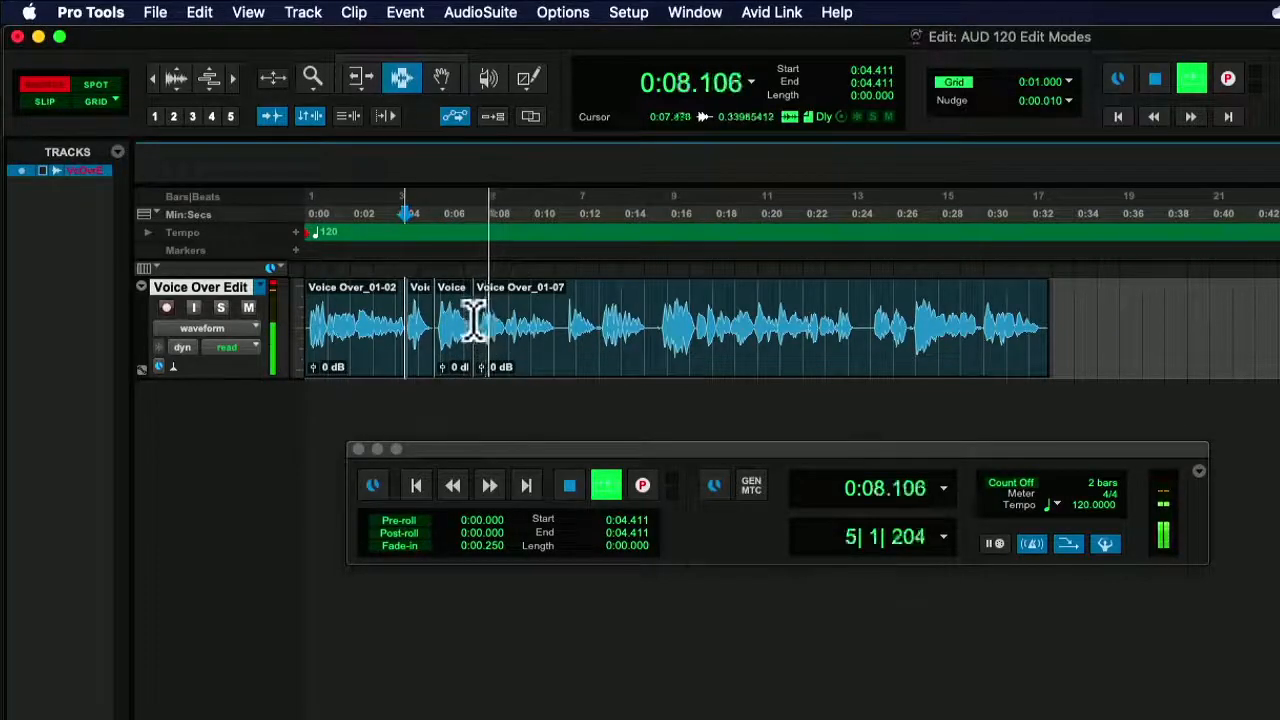
key("space")
Step: Delete the short gap across the clip boundary from about 0:07.34 to 0:07.62
left_click(233, 78)
left_click(233, 78)
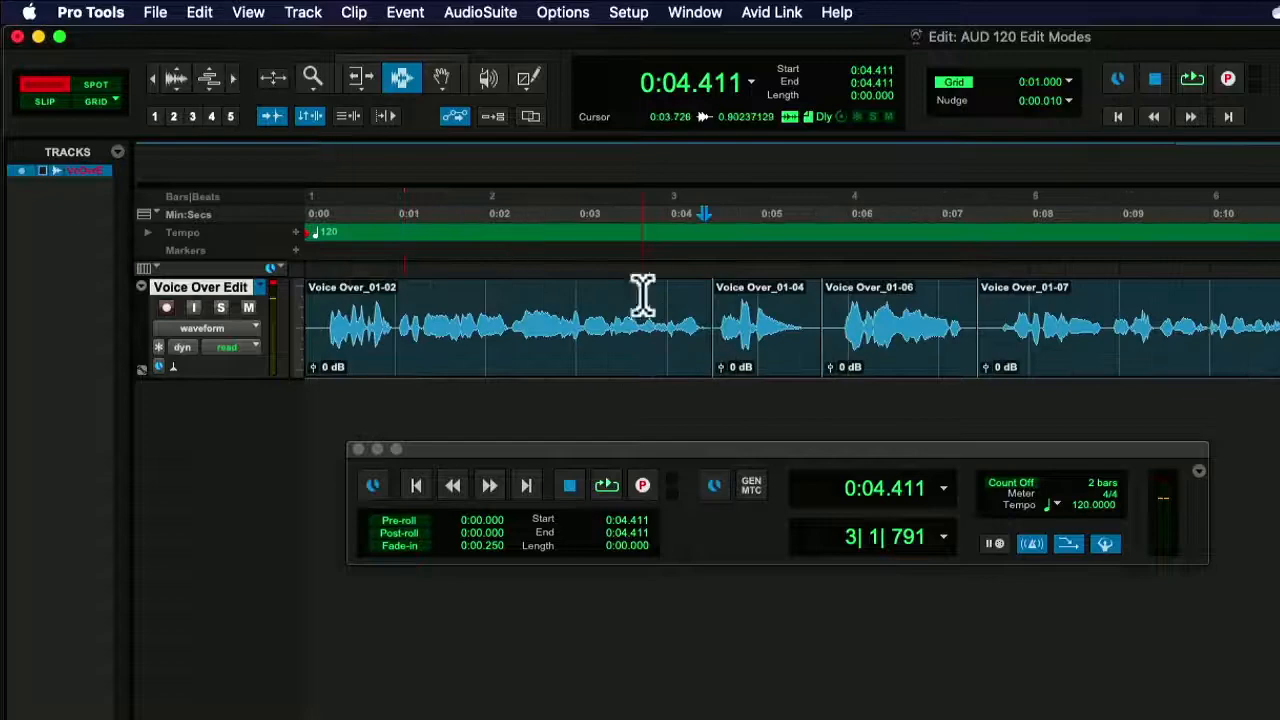
scroll(725, 307, "right", 5)
left_click(540, 317)
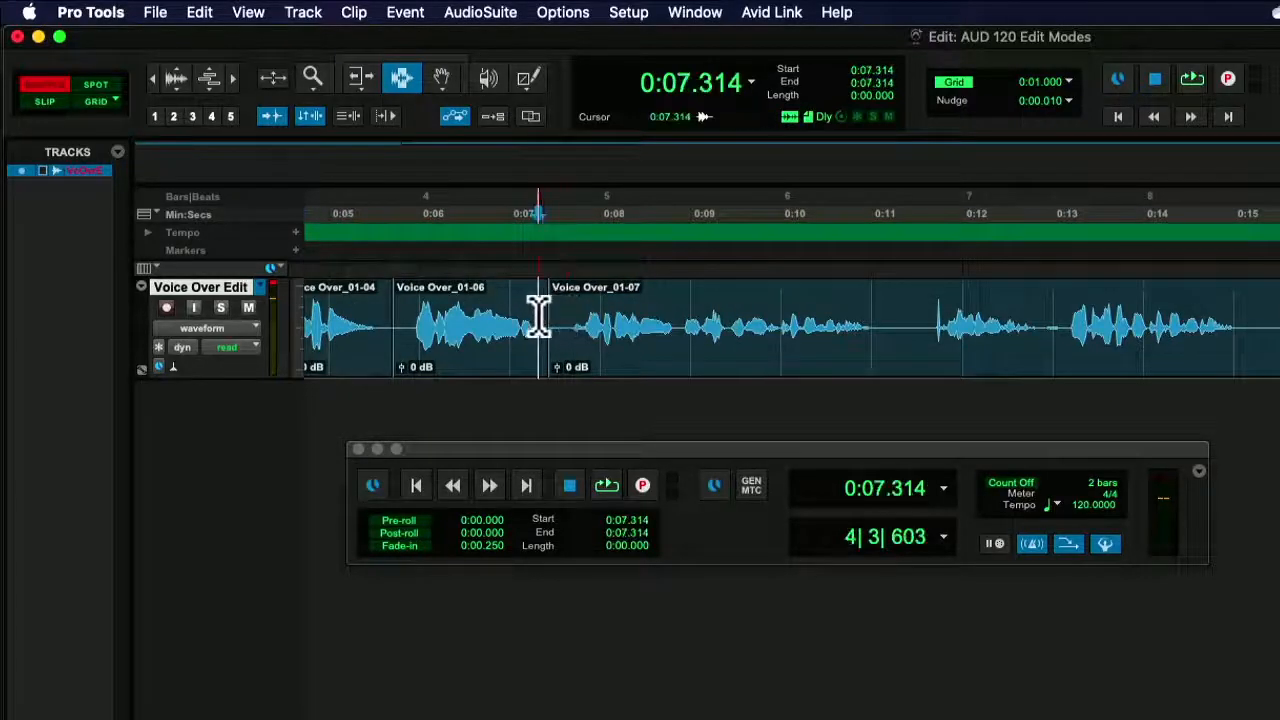
key("space")
left_click_drag(540, 316, 566, 314)
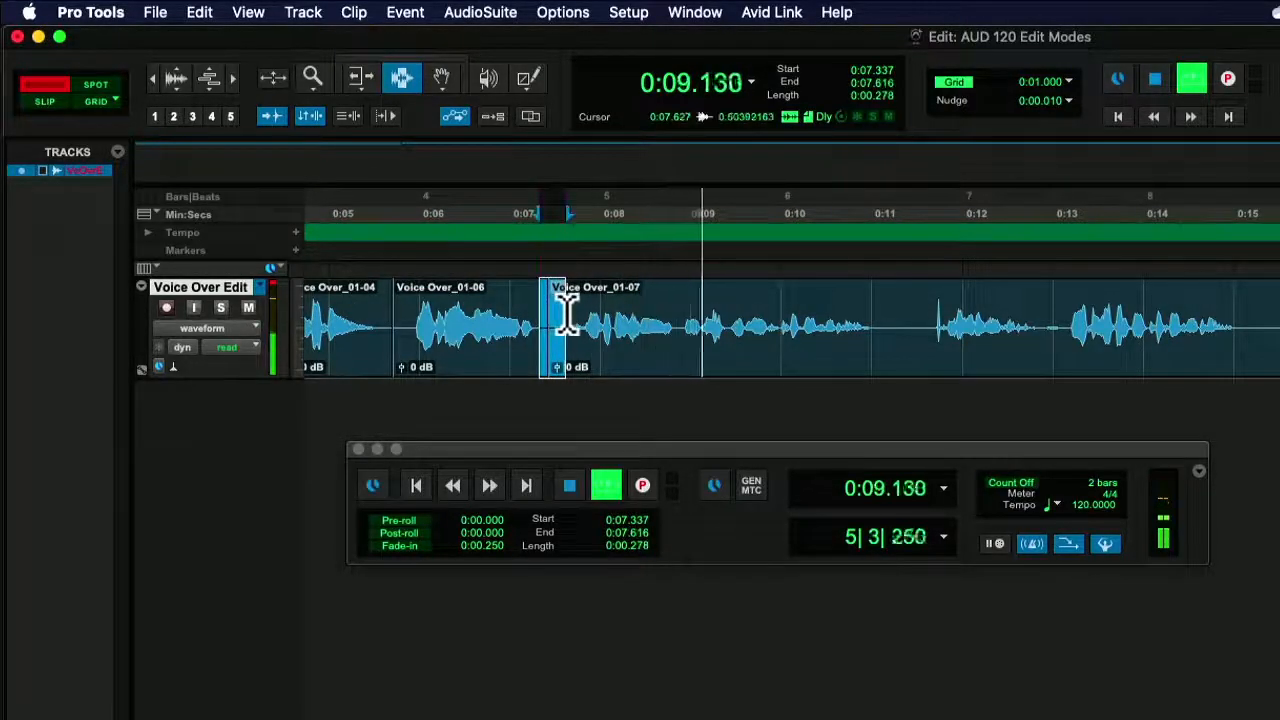
key("Delete")
Step: Audition the join from 0:07.0 and trim the remaining sliver of silence starting at about 0:07.28
left_click(510, 325)
key("space")
key("space")
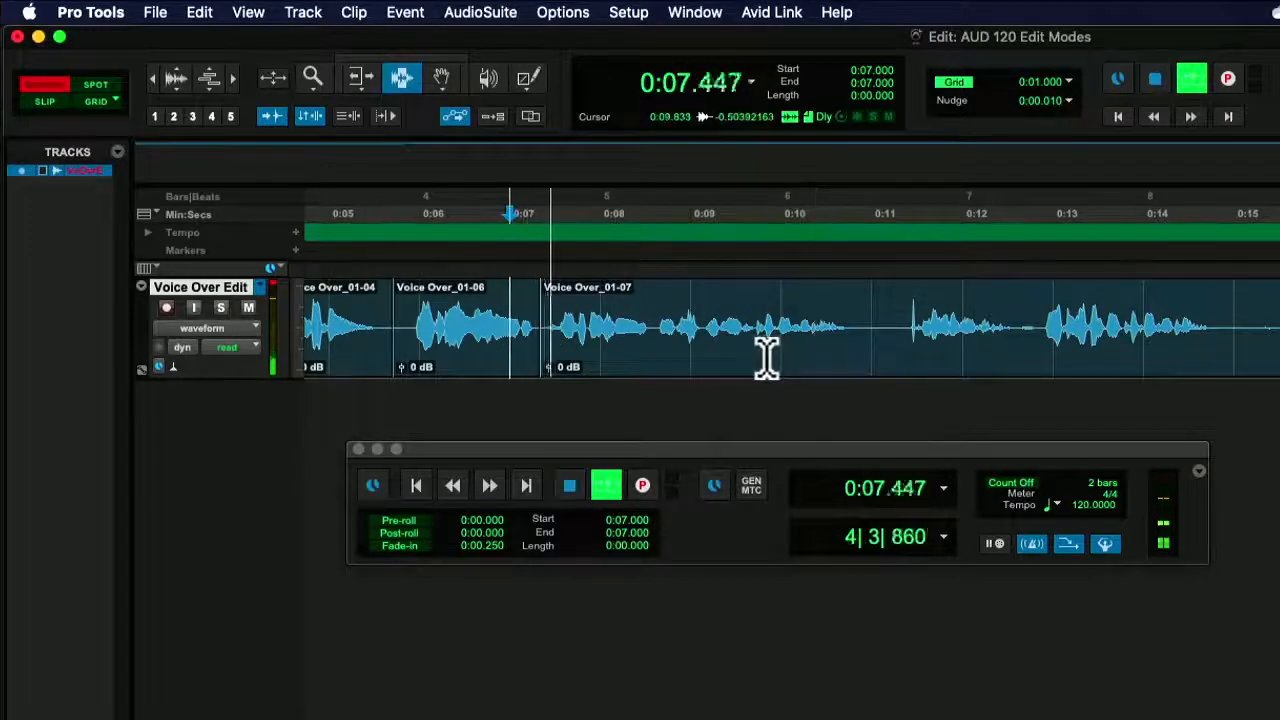
left_click_drag(532, 320, 541, 320)
key("Delete")
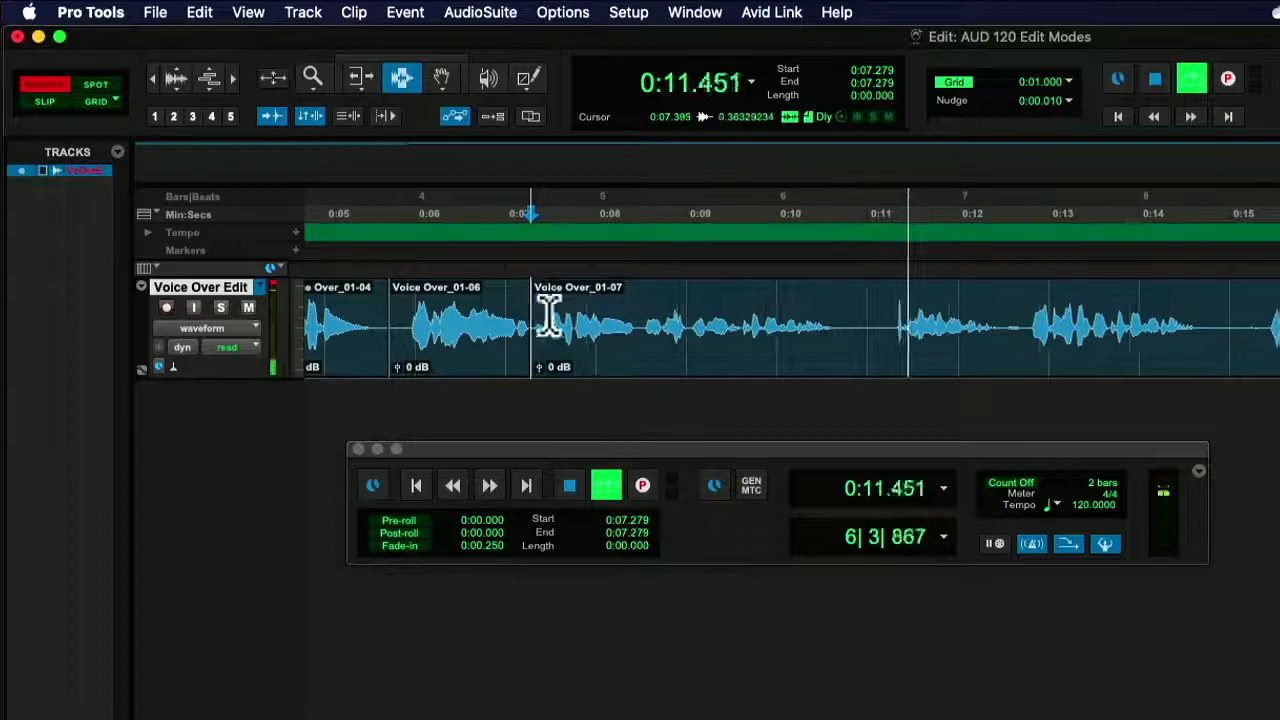
Step: Delete the section from about 0:08.5 to 0:12.8 and audition the join from about 0:08.1
key("space")
left_click(506, 323)
key("space")
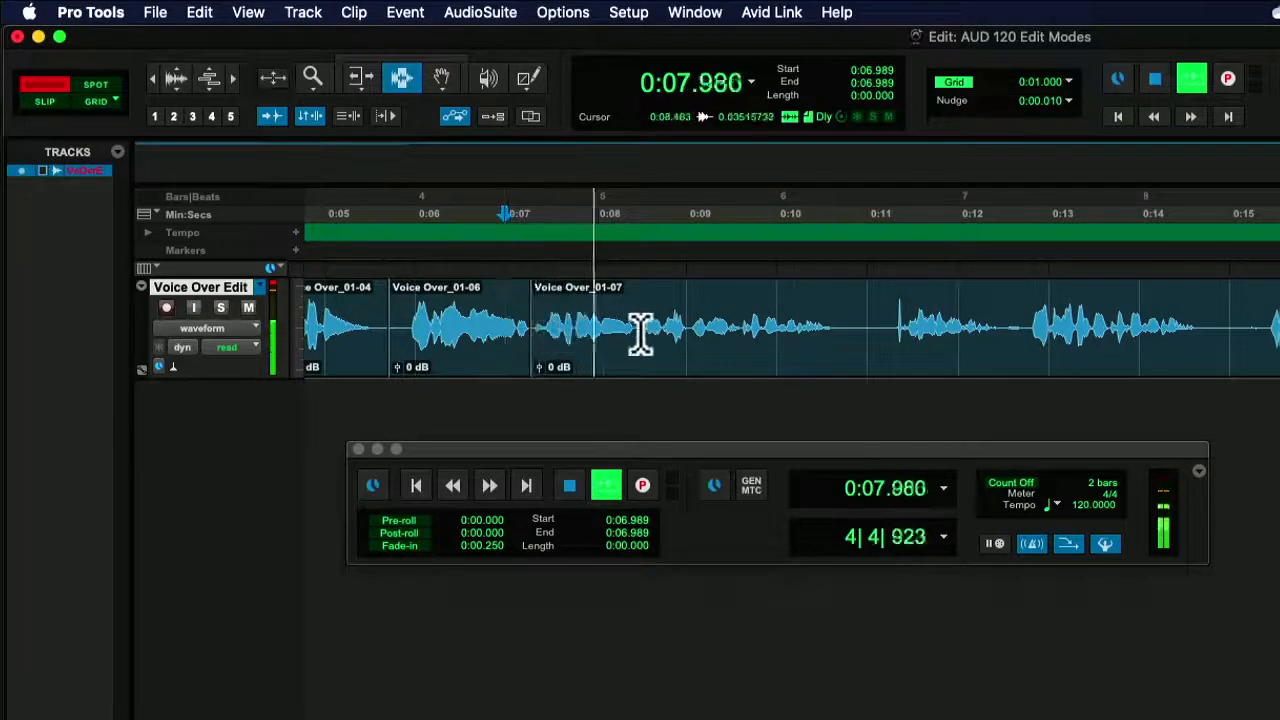
left_click_drag(643, 329, 1028, 350)
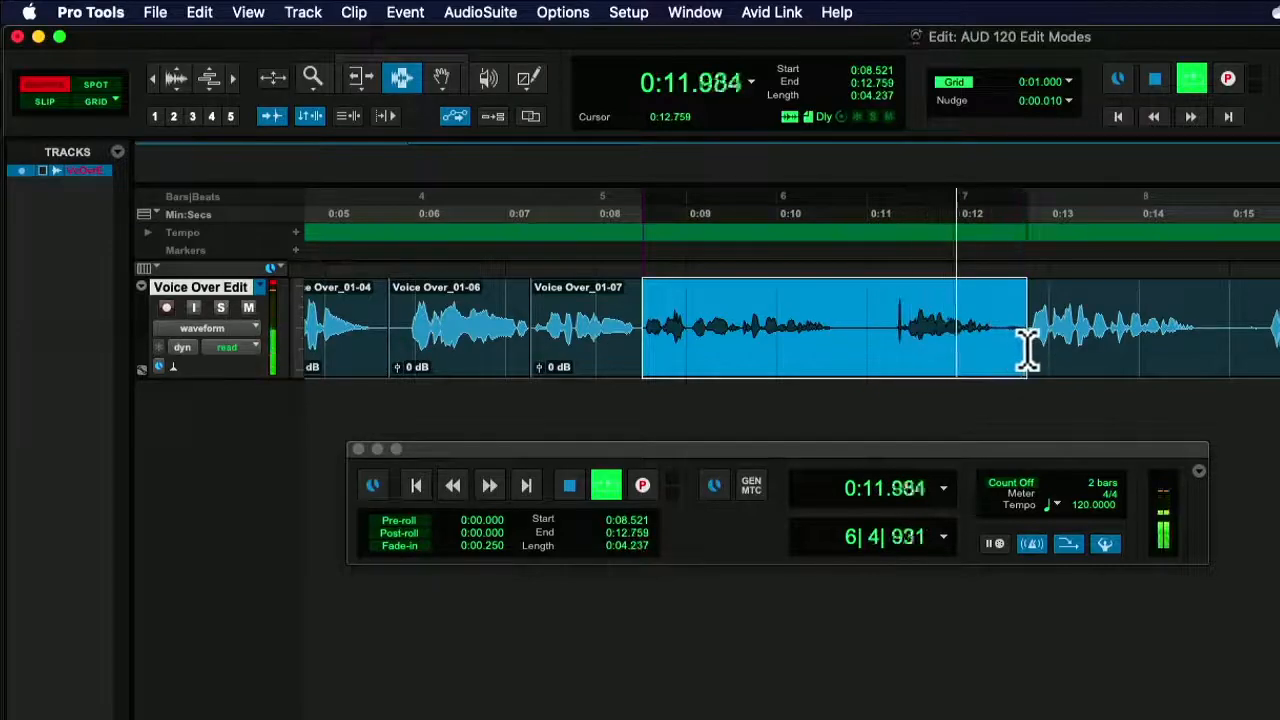
key("Delete")
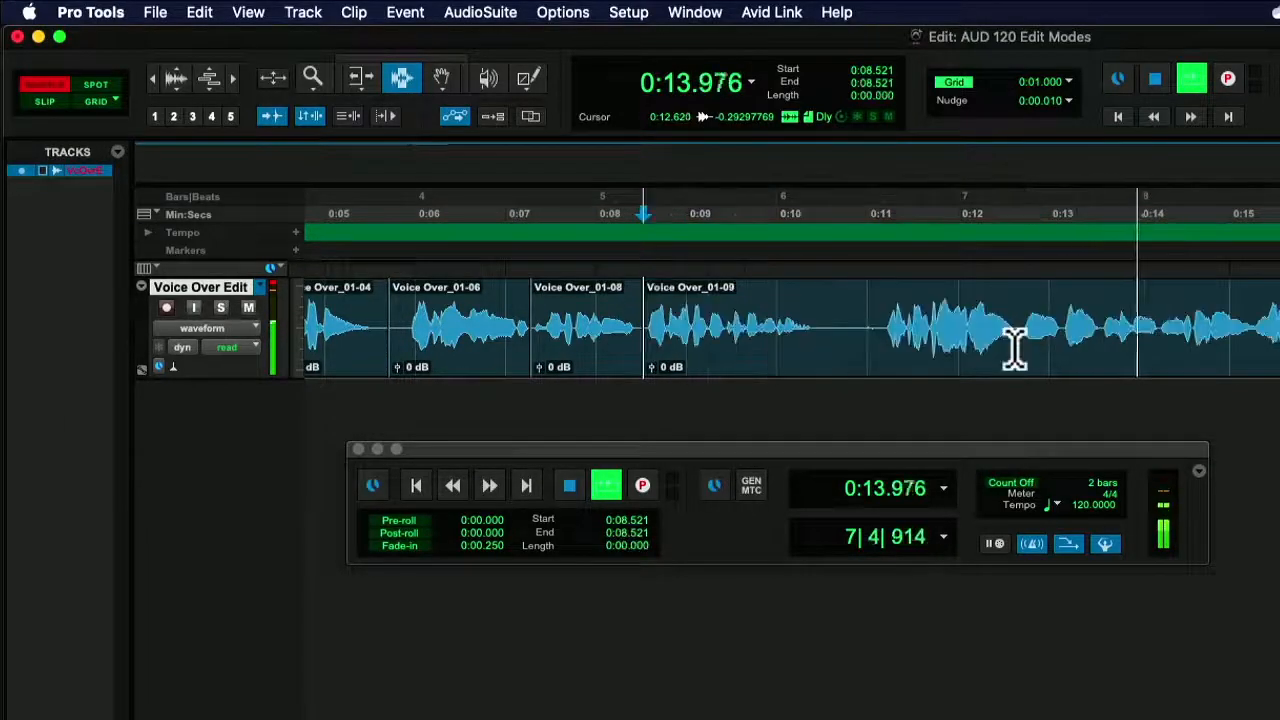
left_click(617, 310)
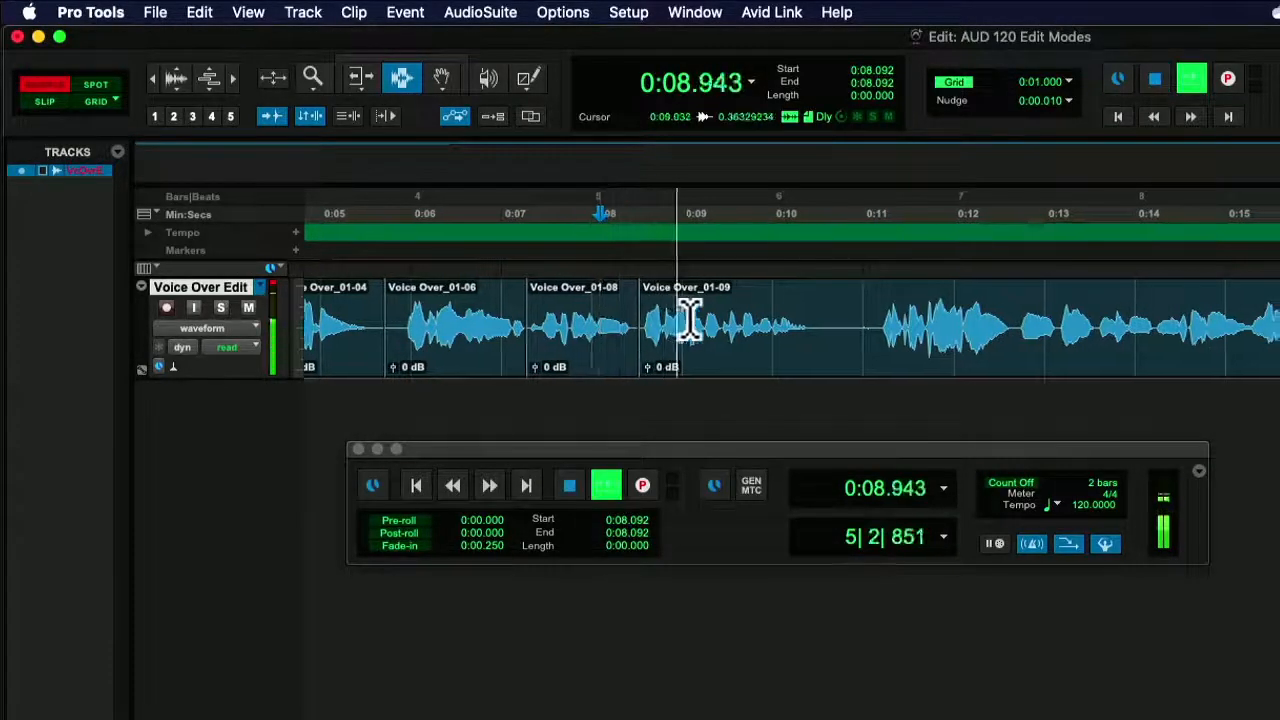
key("space")
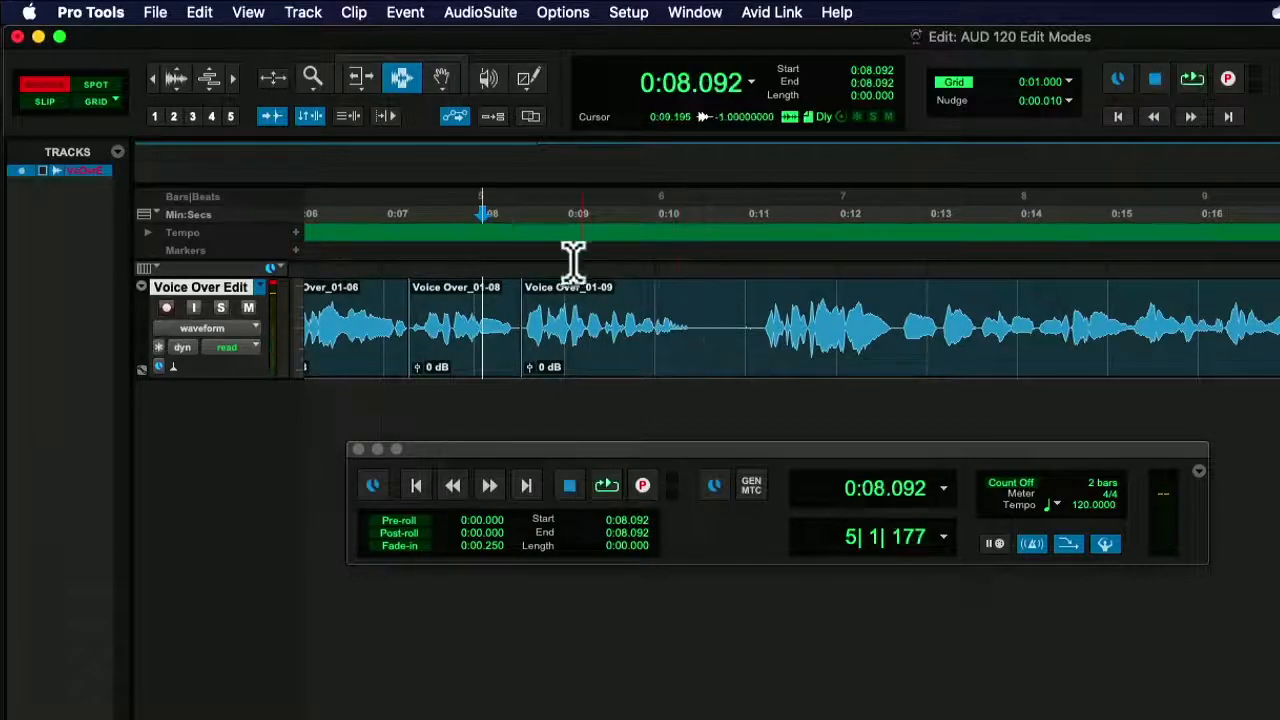
Step: Audition the next sentence from about 0:11.2 and delete about 0.5 s of the pause before it, starting near 0:10.6
left_click(766, 320)
key("space")
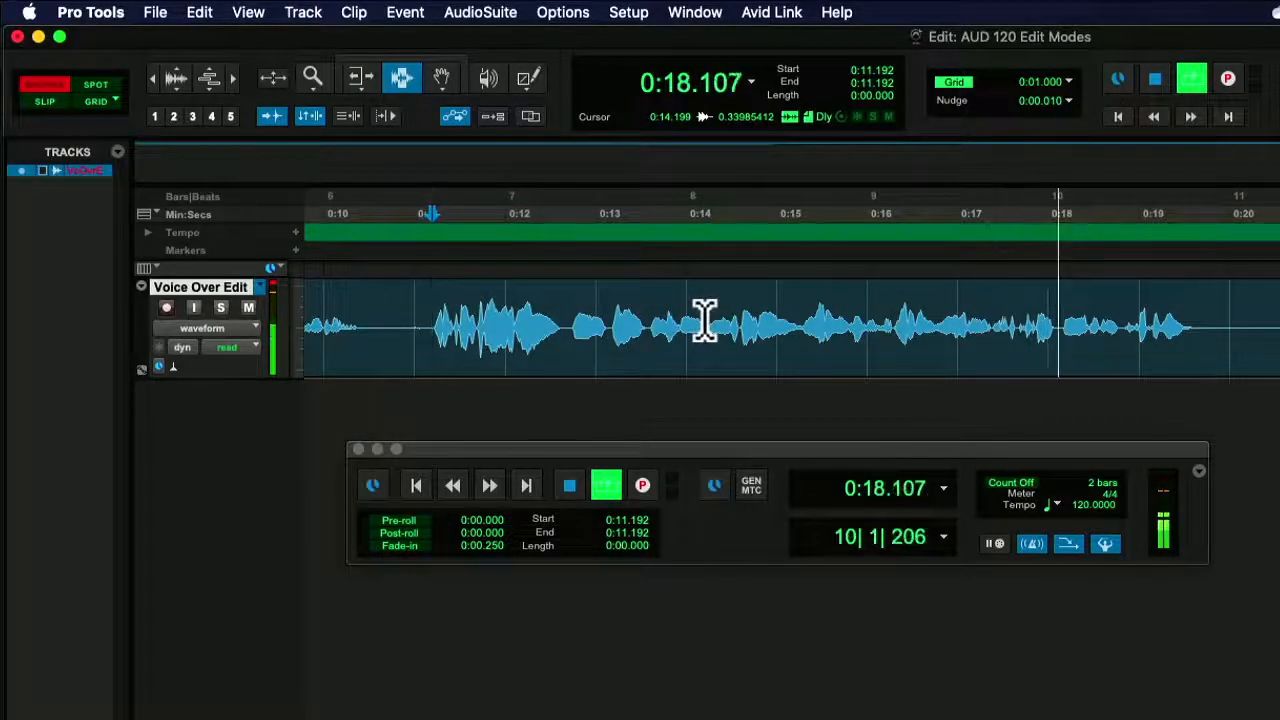
left_click_drag(381, 318, 427, 322)
key("Delete")
Step: Play back the sentence after the shortened pause, from about 0:12.2 and again from about 0:10.7
key("space")
left_click(533, 318)
key("space")
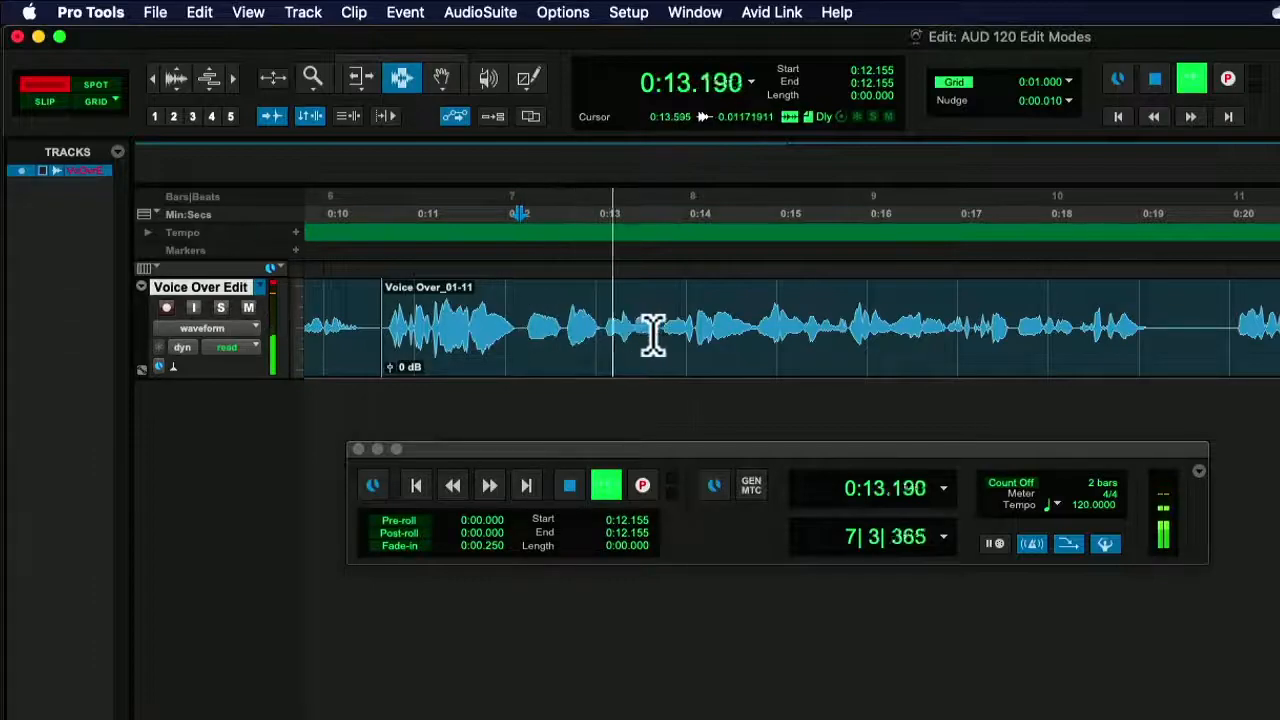
left_click(390, 320)
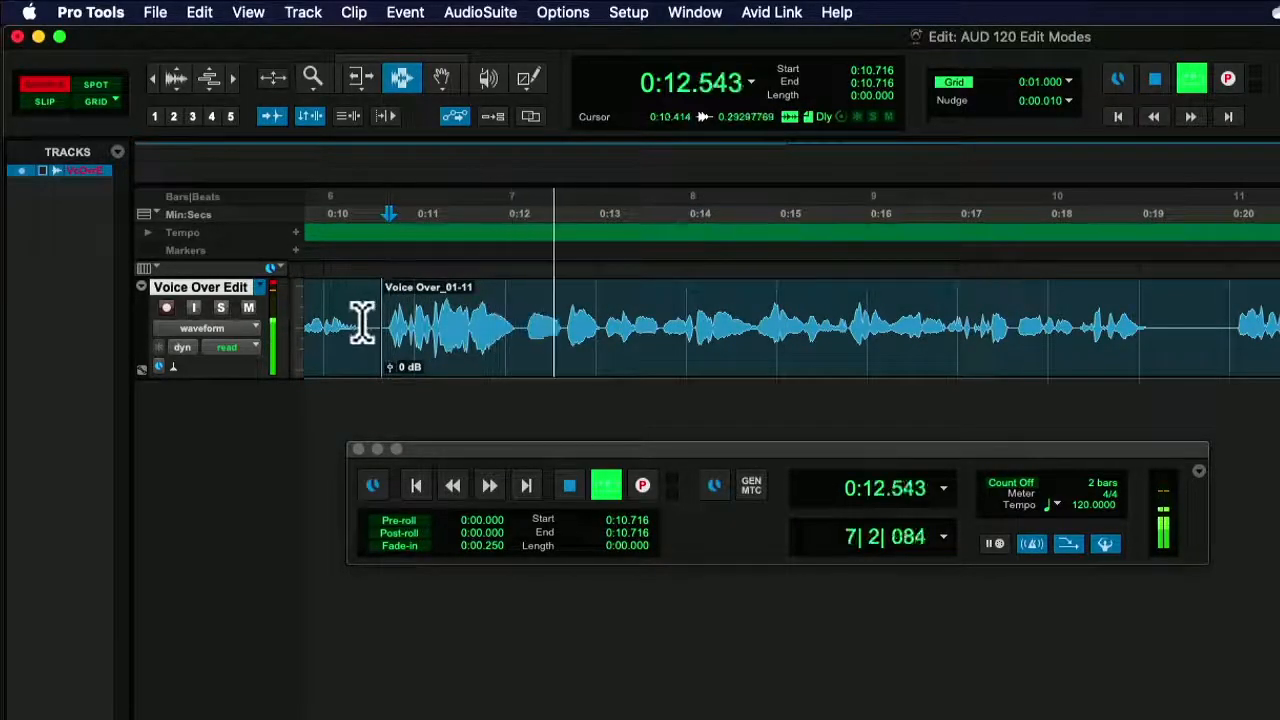
Step: Audition the later phrases from about 0:21.8, 0:24.9 and 0:20.1, and delete the section from about 0:10.47 to 0:19.99
left_click(152, 78)
scroll(1000, 330, "right", 5)
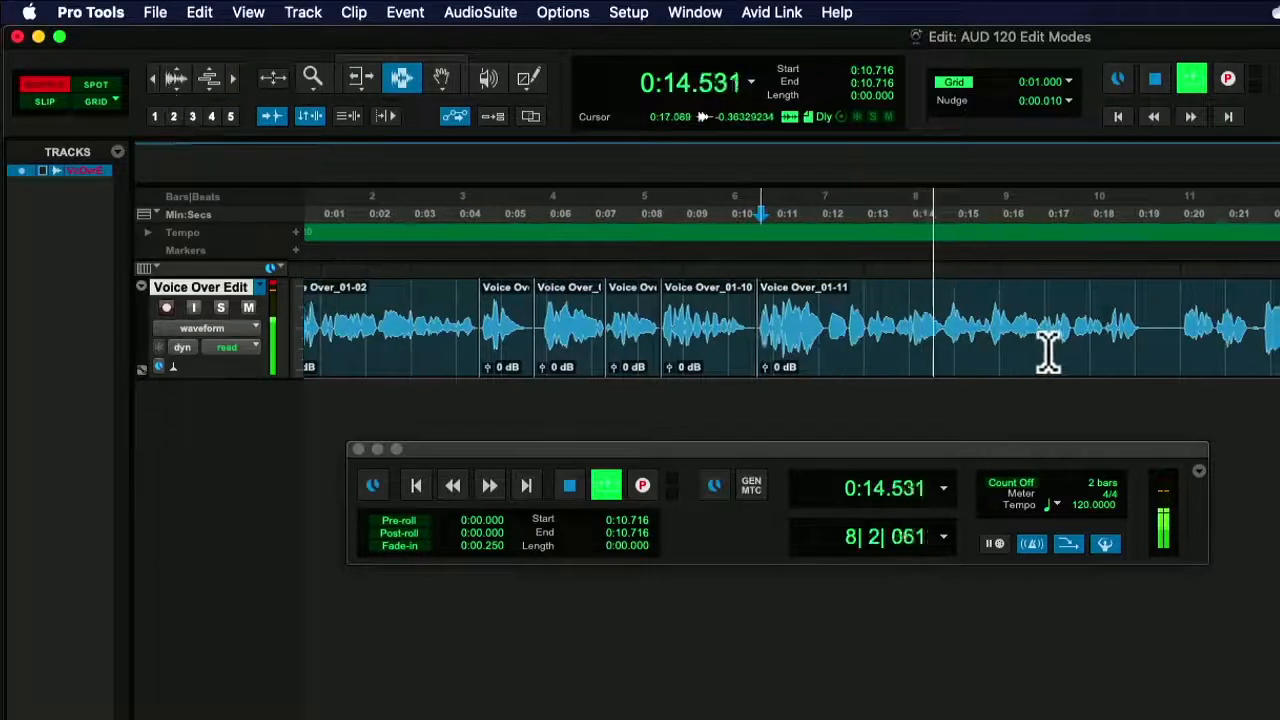
left_click(1062, 330)
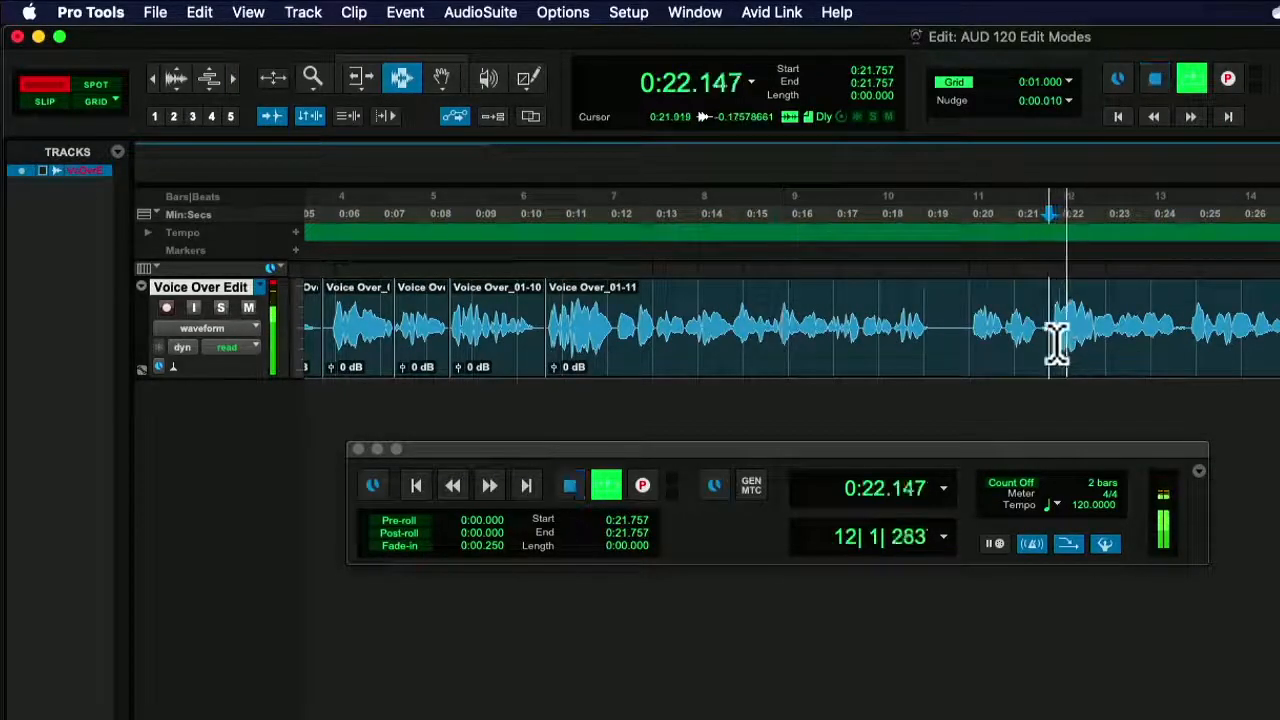
left_click(1193, 330)
scroll(1060, 330, "right", 1)
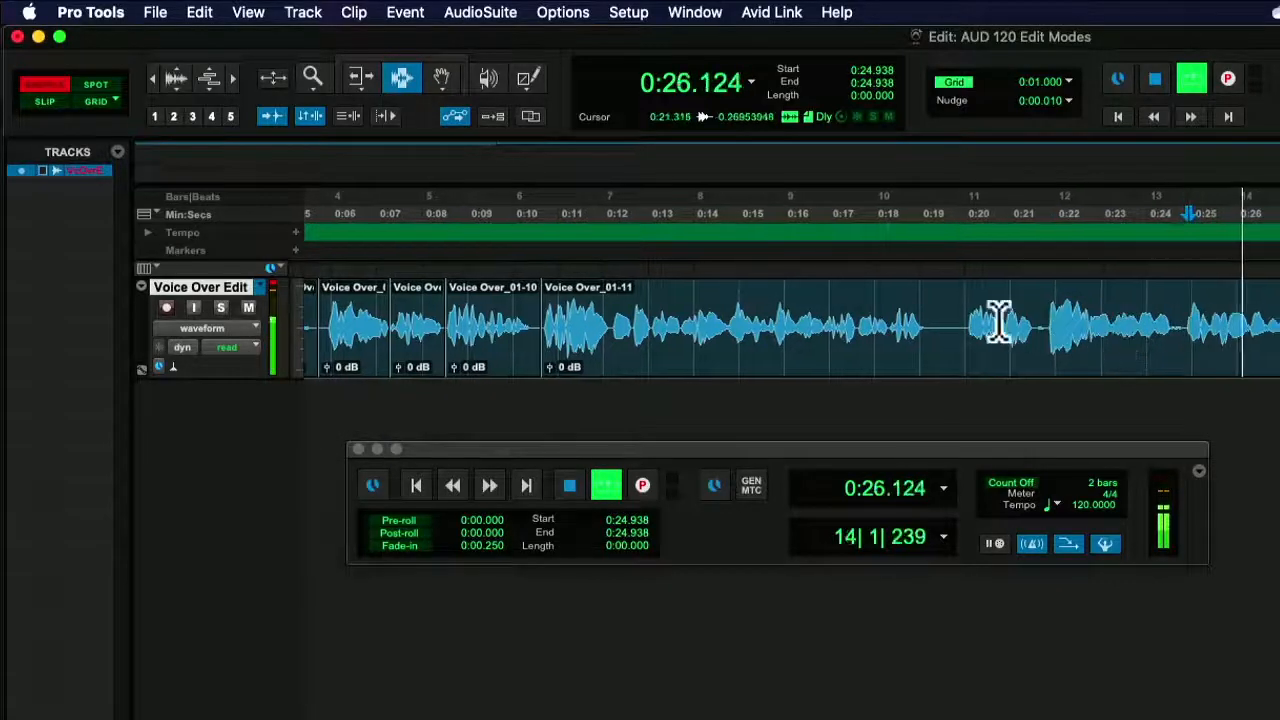
left_click(972, 325)
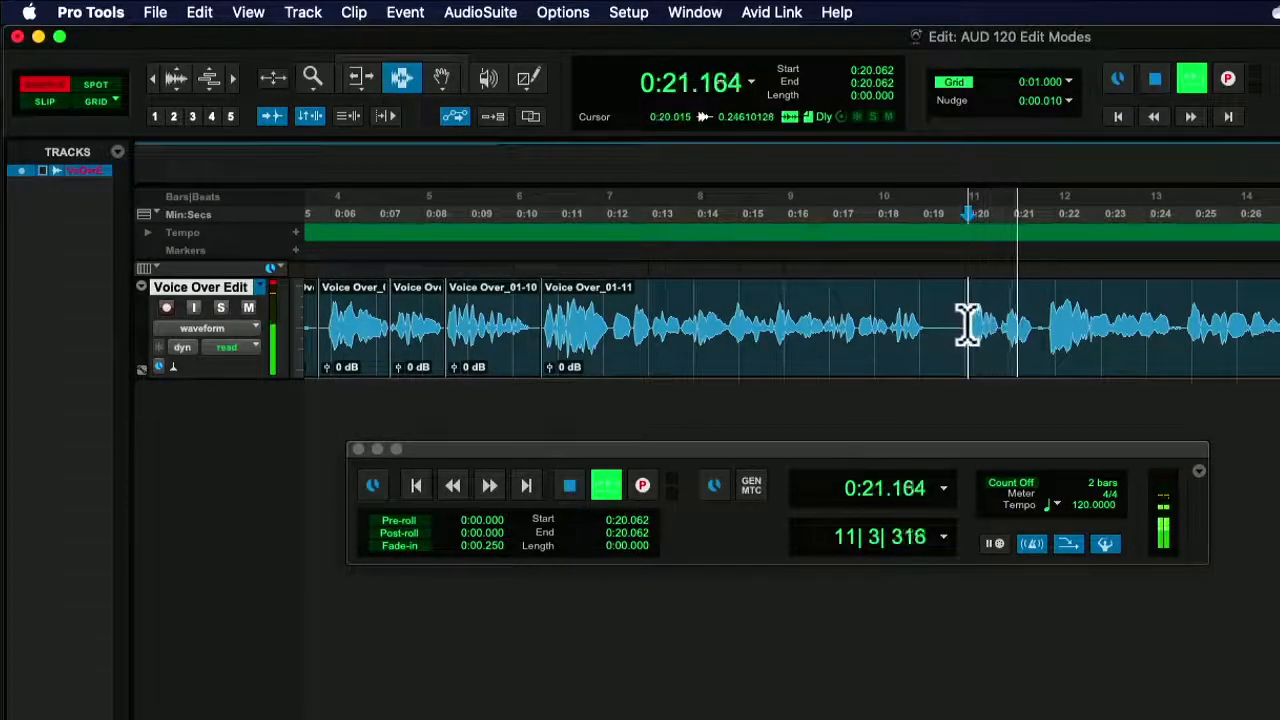
mouse_move(966, 323)
left_mouse_down()
mouse_move(592, 325)
mouse_move(965, 333)
left_mouse_up()
left_click(549, 323)
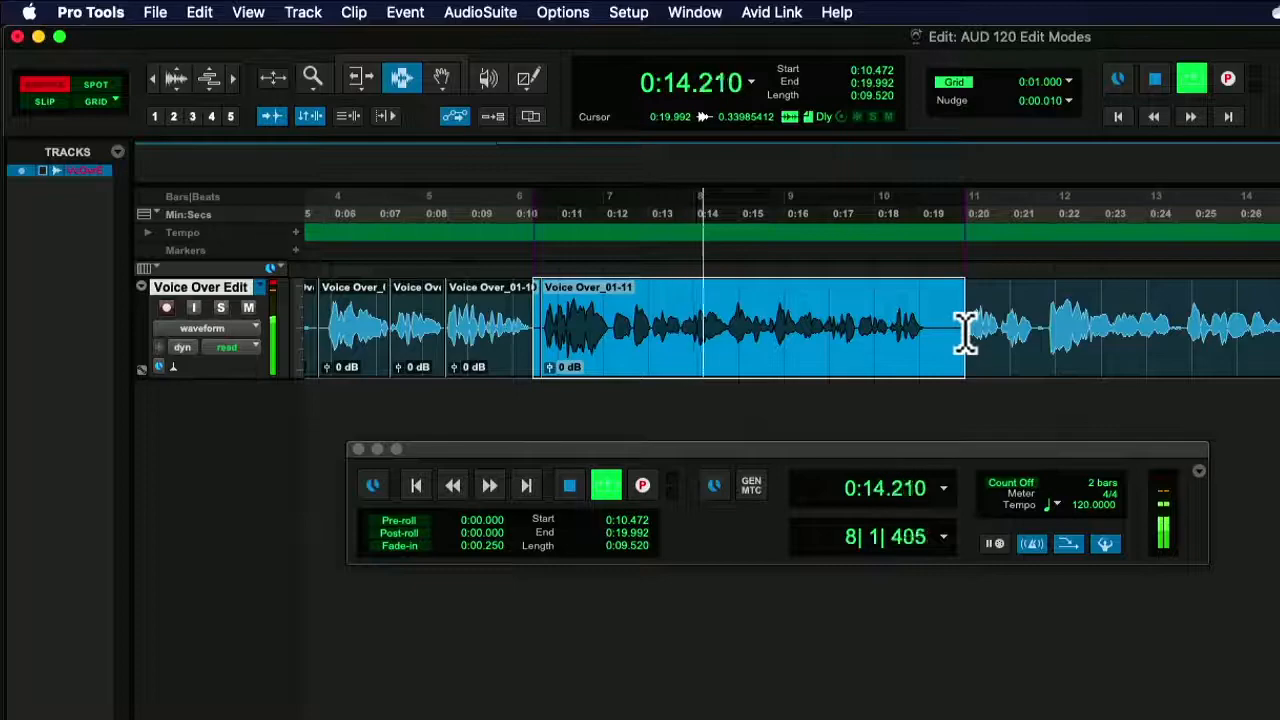
key("Delete")
Step: Trim the sliver of silence at the join near 0:10.4 and audition the join from about 0:10.15
left_click(520, 309)
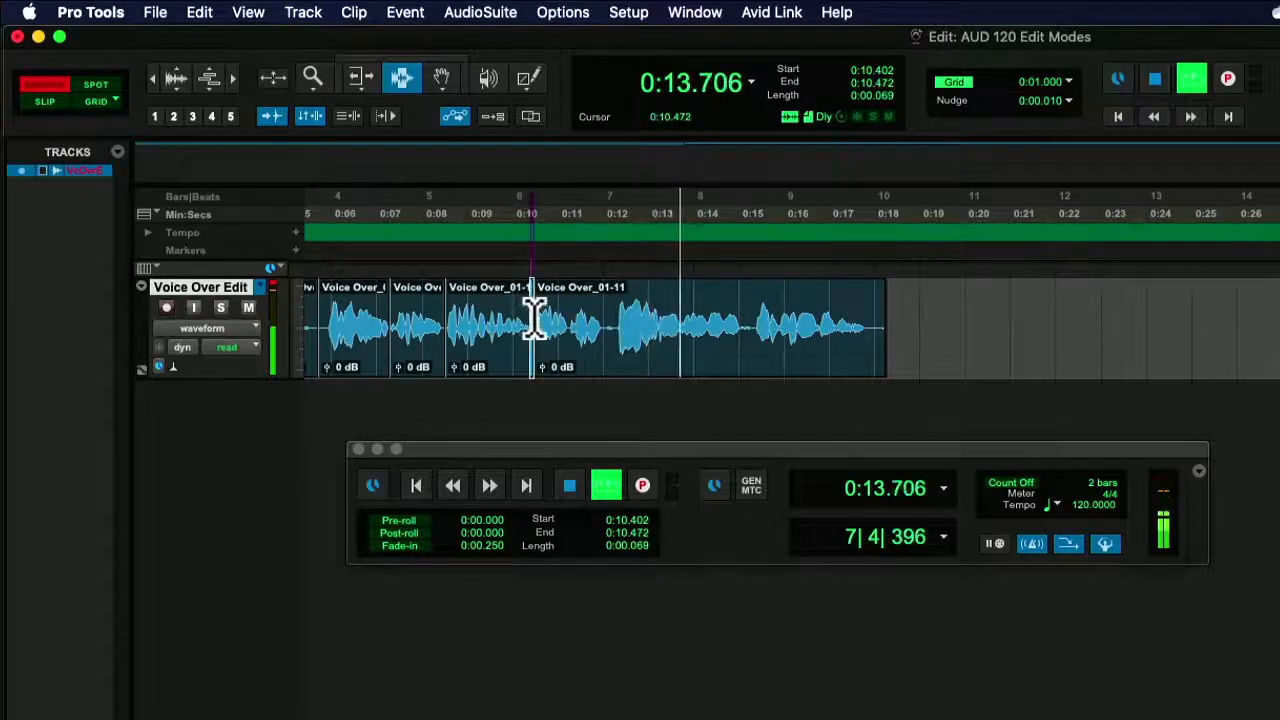
left_click(527, 305)
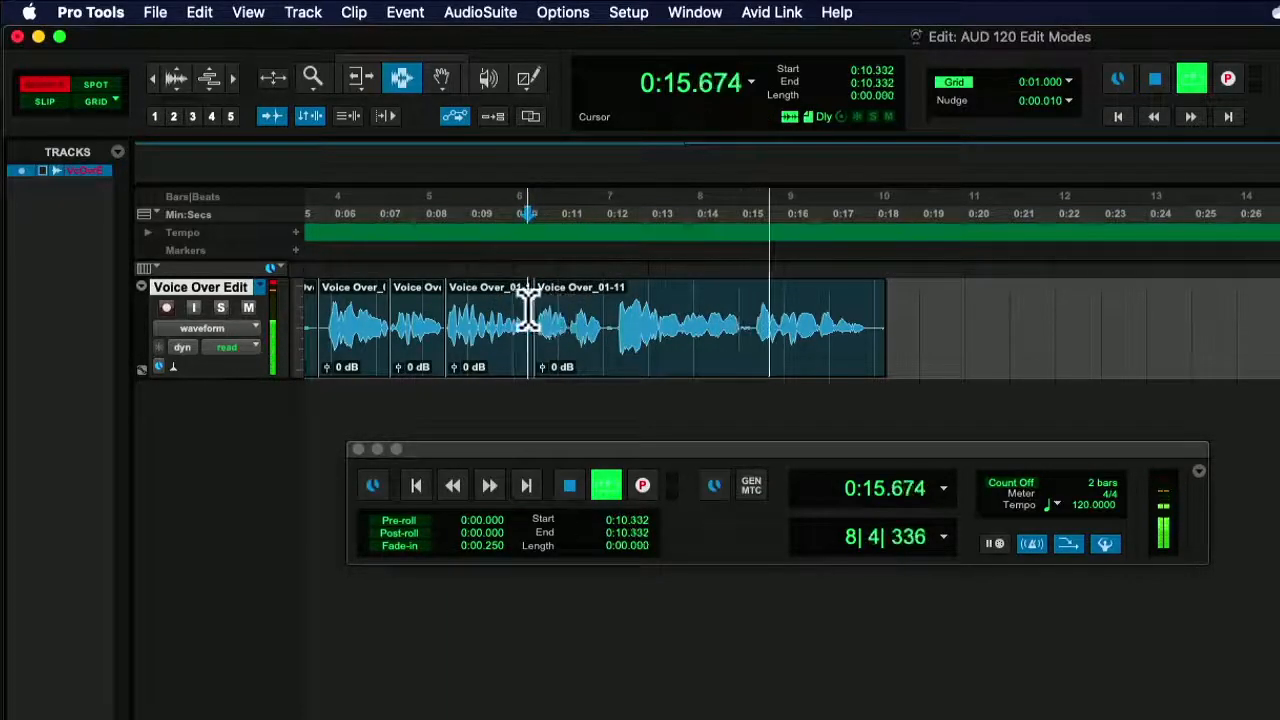
left_click_drag(531, 310, 535, 308)
left_click(536, 304)
key("space")
left_click(521, 312)
key("space")
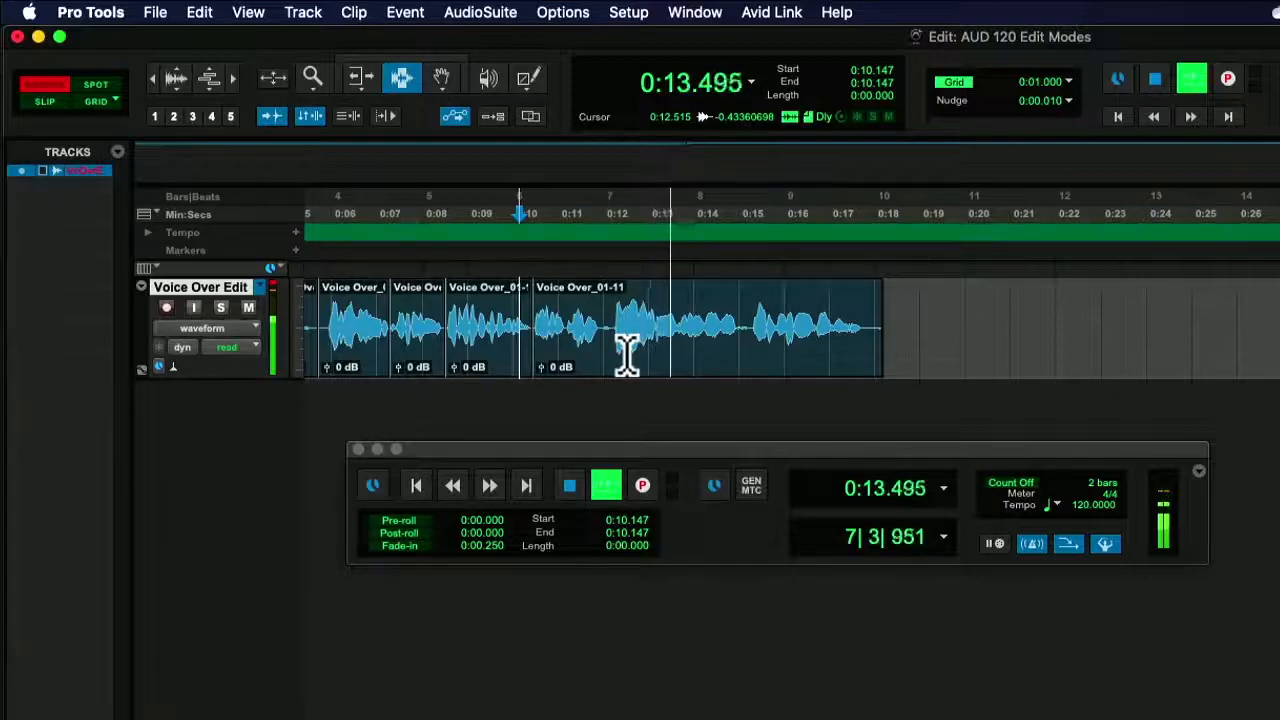
Step: Audition the phrase starting at about 0:12.26 and examine its waveform up close
left_click(614, 322)
key("space")
key("space")
key("space")
key("space")
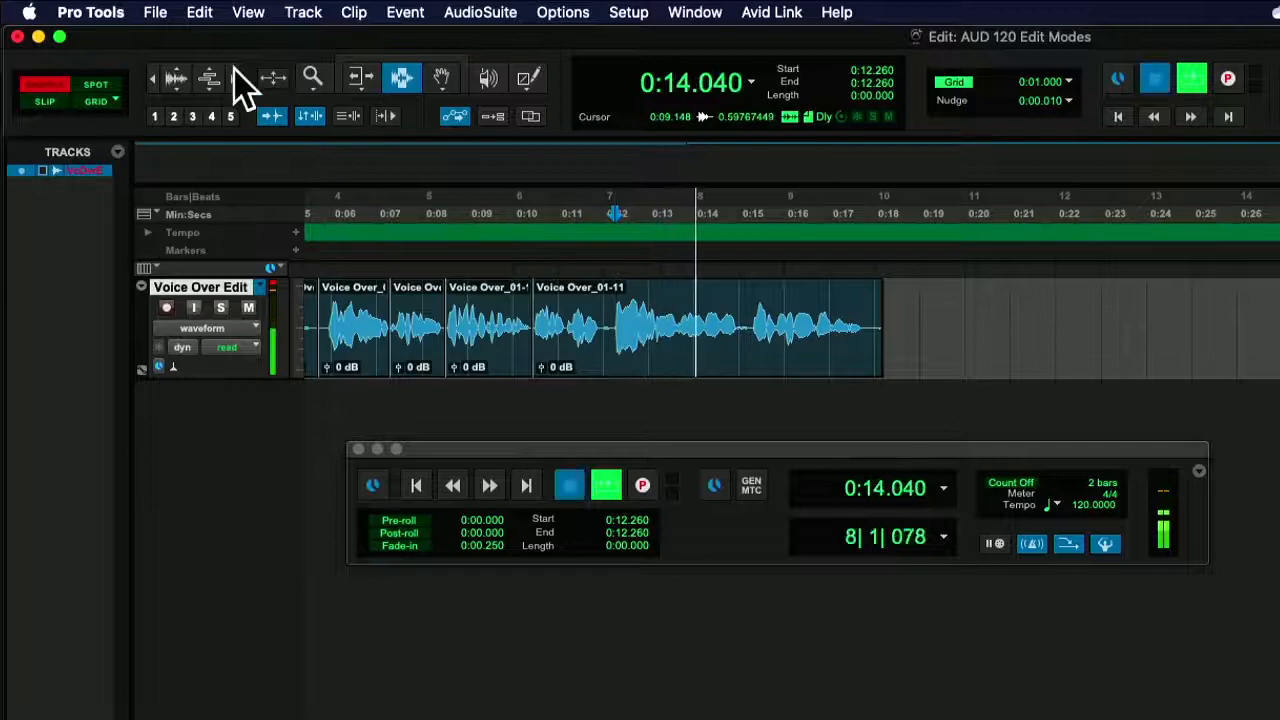
left_click(233, 78)
key("space")
key("super+bracketright")
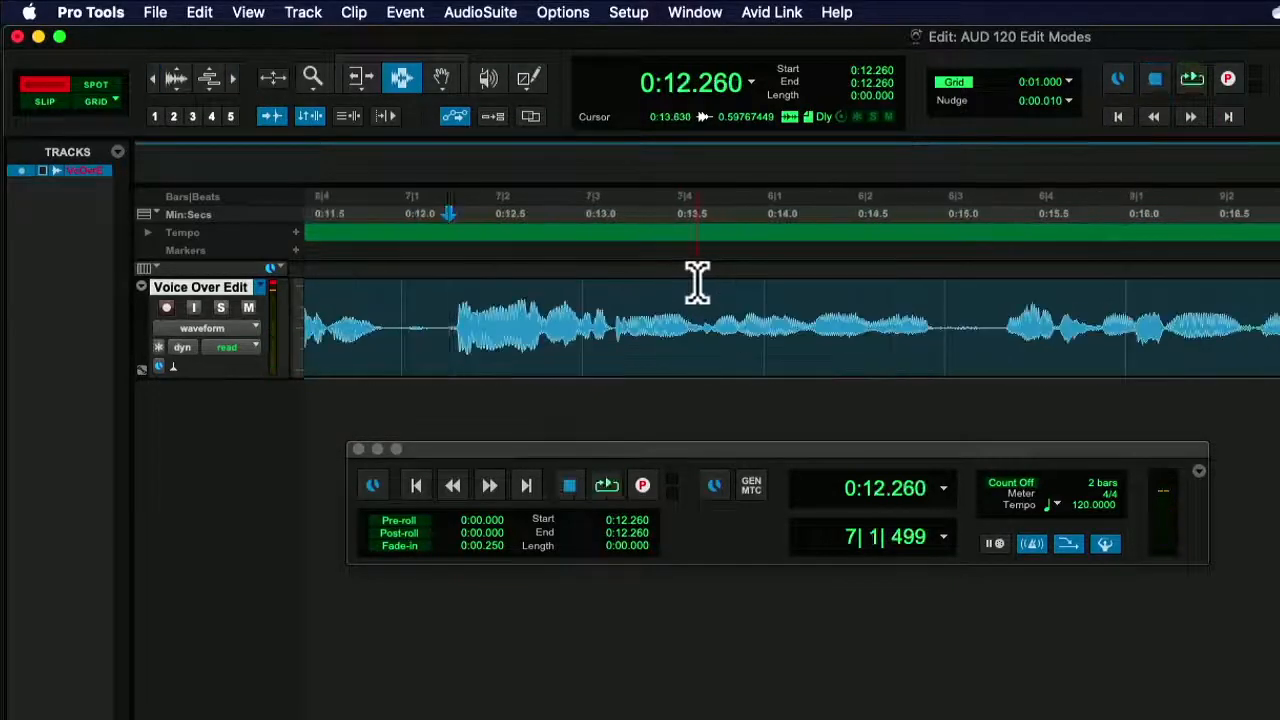
scroll(680, 287, "right", 2)
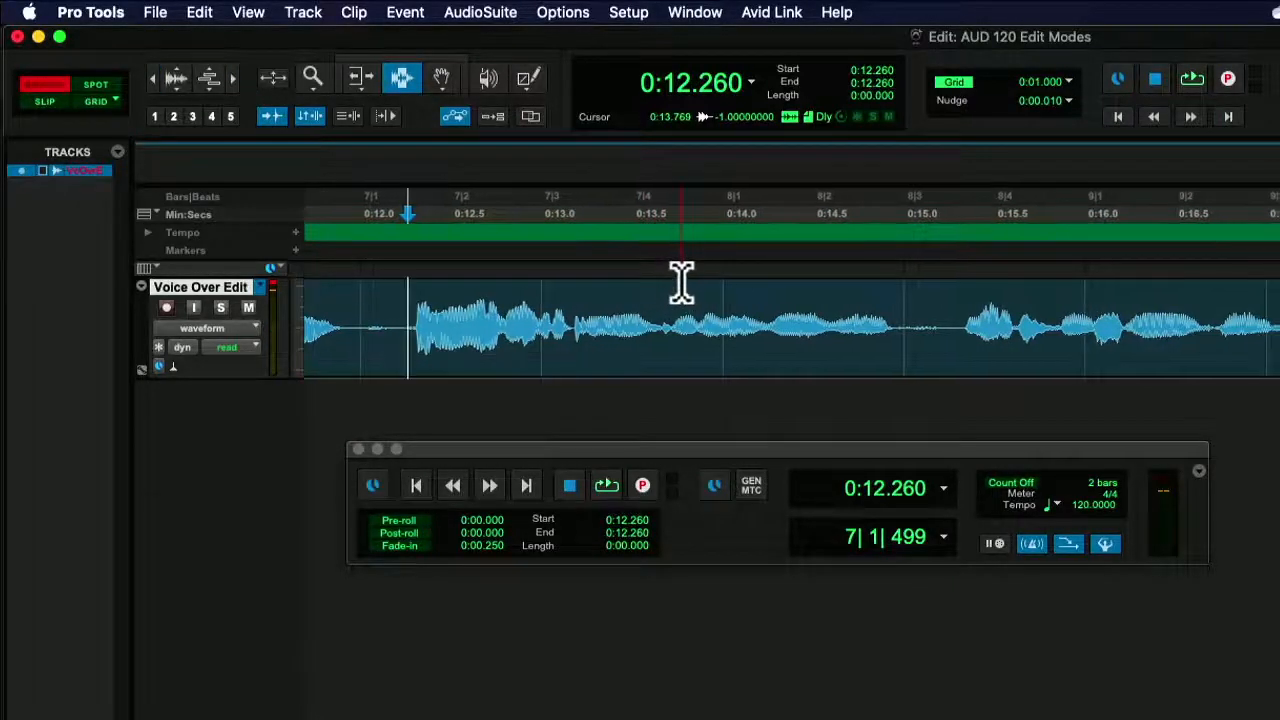
scroll(452, 300, "left", 8)
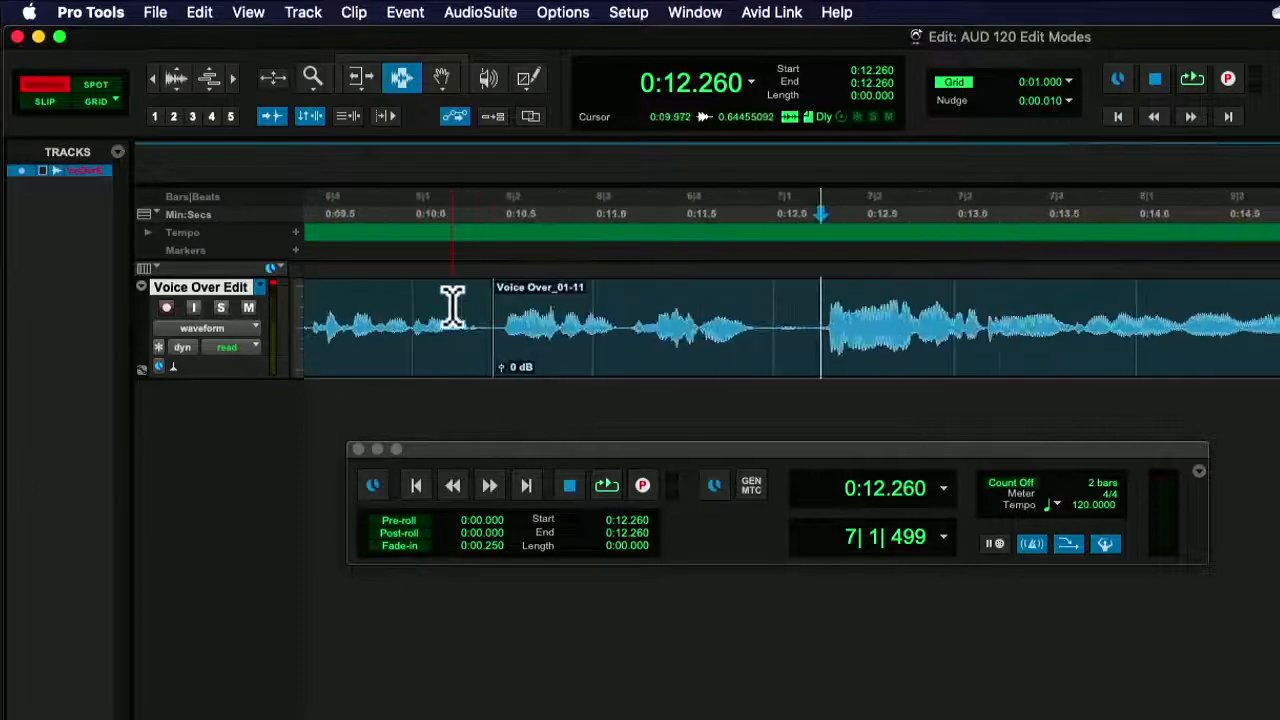
Step: Audition short snippets around the phrase to pinpoint the start of the unwanted sound at about 0:13.08
left_click(597, 300)
key("space")
key("space")
left_click(603, 294)
key("space")
key("space")
left_click(455, 311)
key("space")
key("space")
left_click(428, 307)
key("space")
key("space")
left_click(469, 311)
key("space")
key("space")
left_click(428, 306)
key("space")
key("space")
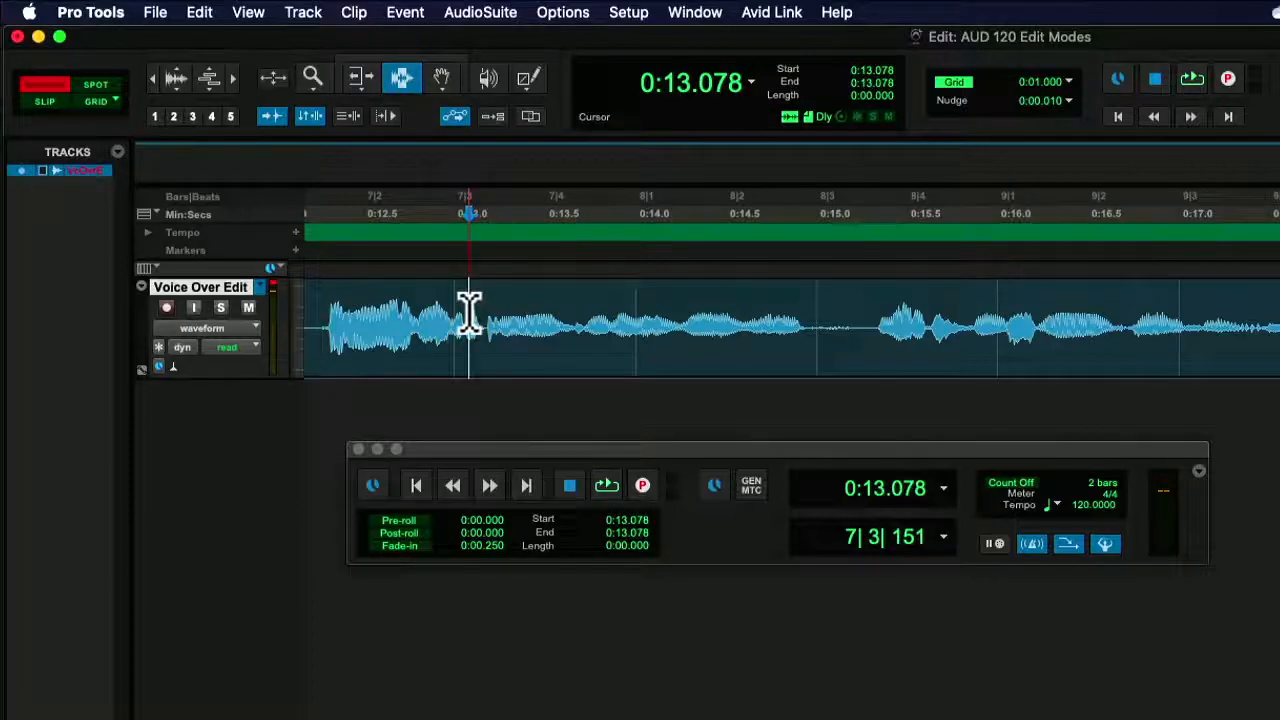
Step: Delete the unwanted sound from about 0:13.07 to 0:13.18 and audition the join, including from about 0:12.57
left_click_drag(468, 314, 485, 315)
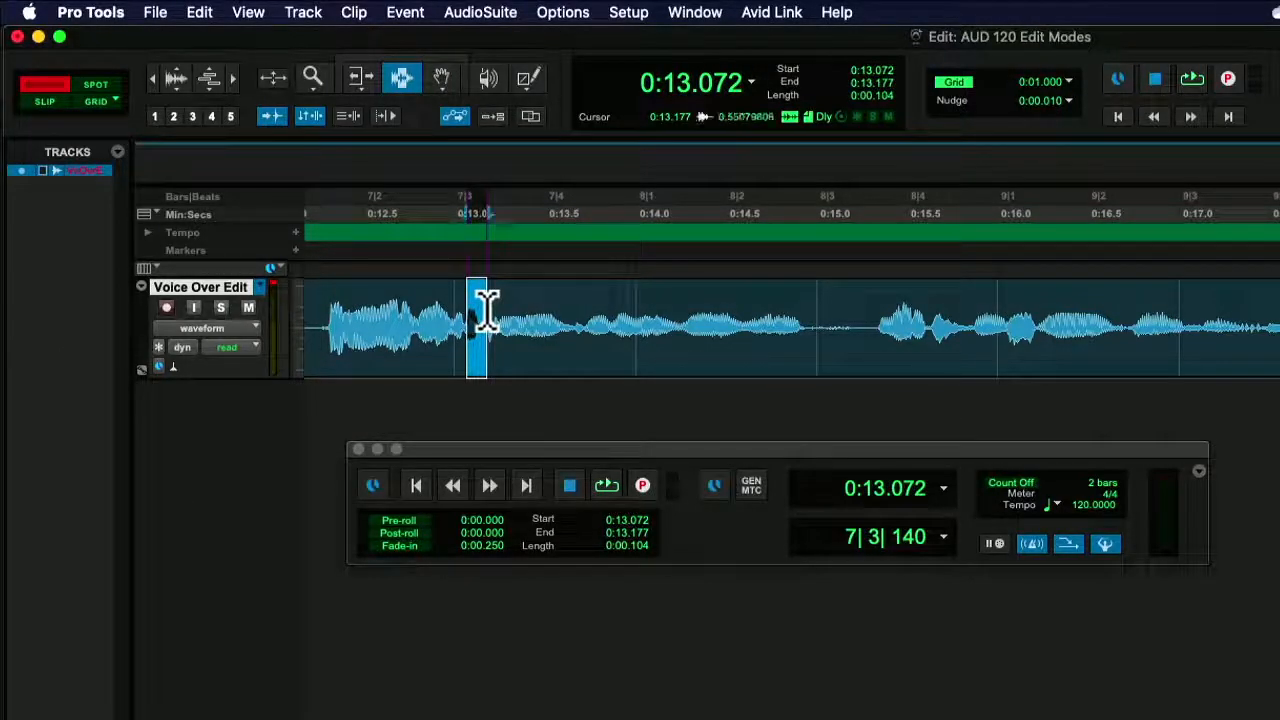
key("Delete")
left_click(429, 320)
key("space")
key("space")
left_click(376, 320)
key("space")
key("space")
Step: Trim the remaining 0.018 s gap at the join from about 0:13.067 to 0:13.086 and audition it from about 0:12.89 and 0:12.82
left_click_drag(234, 76, 441, 244)
scroll(629, 323, "right", 10)
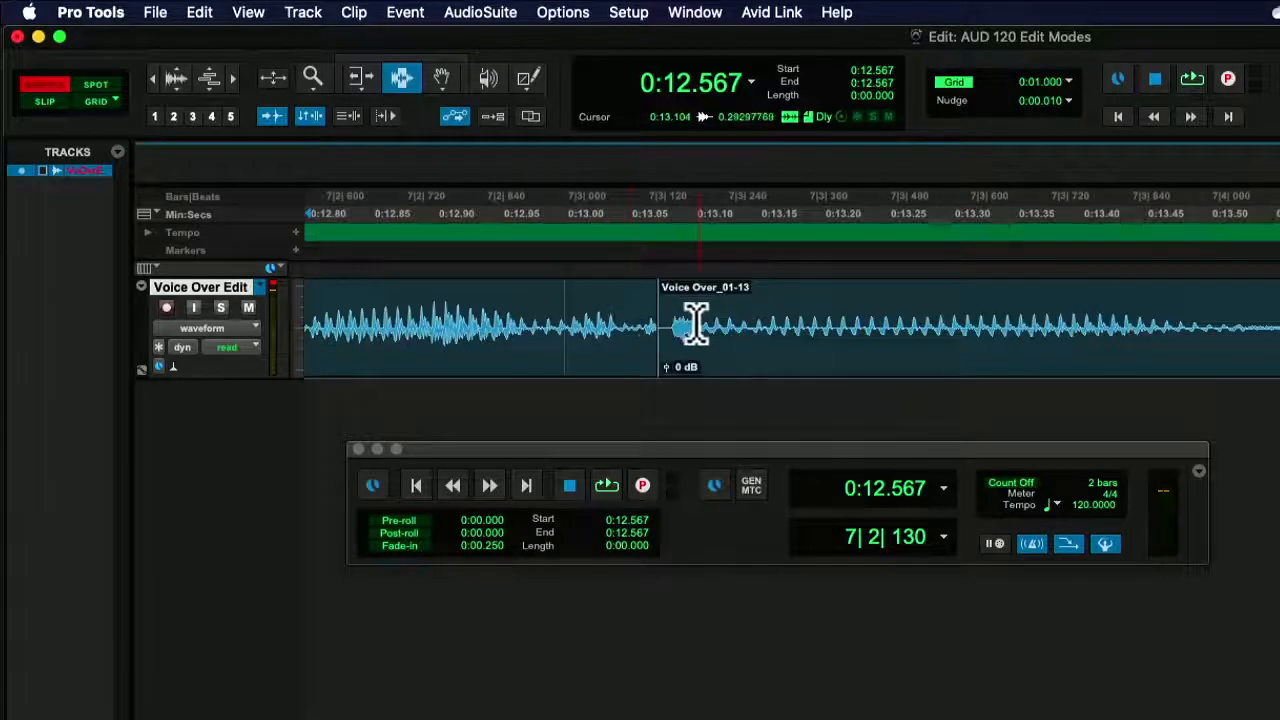
left_click(369, 320)
key("space")
key("space")
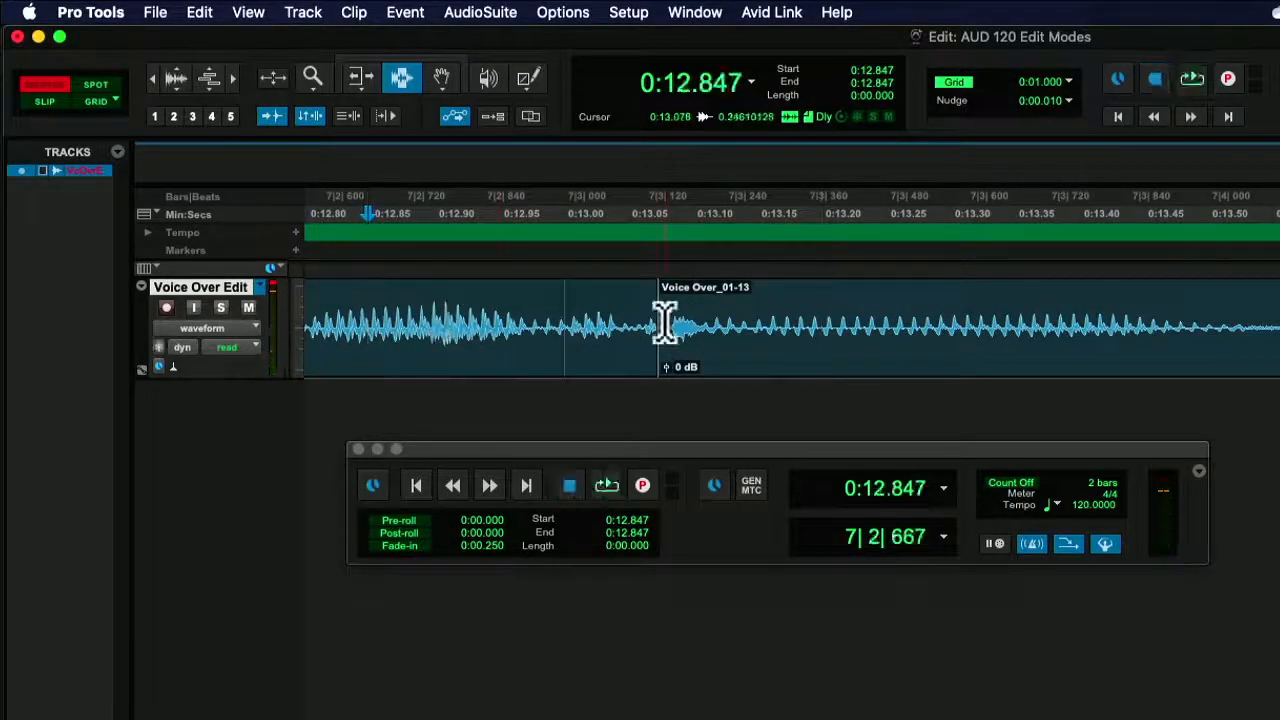
left_click_drag(654, 320, 664, 322)
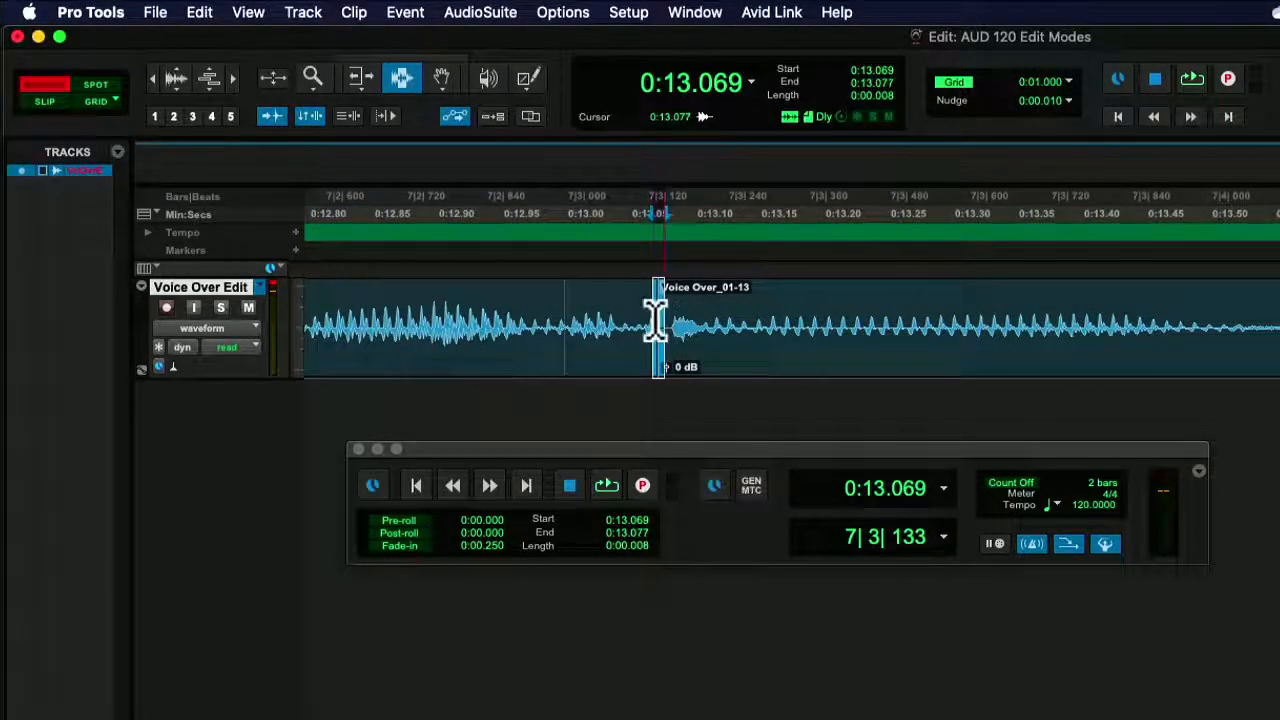
left_click(650, 320)
left_click(651, 320)
left_click_drag(652, 320, 677, 322)
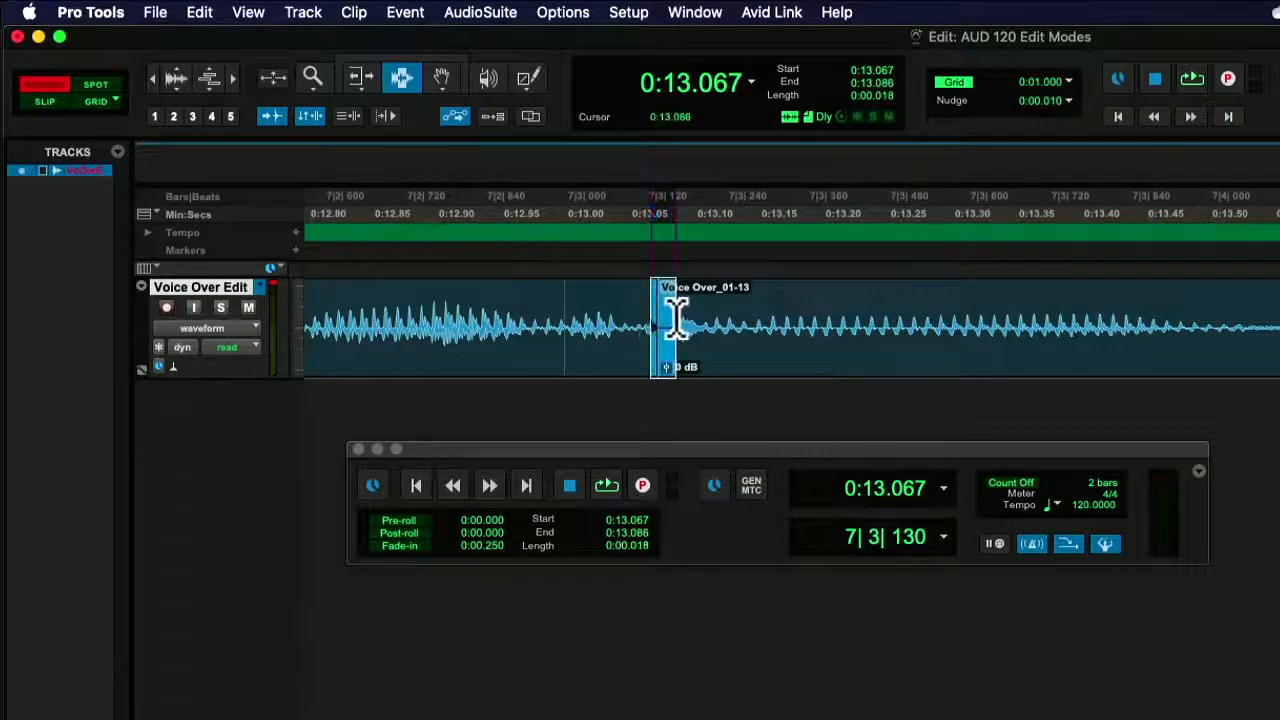
left_click(424, 320)
key("space")
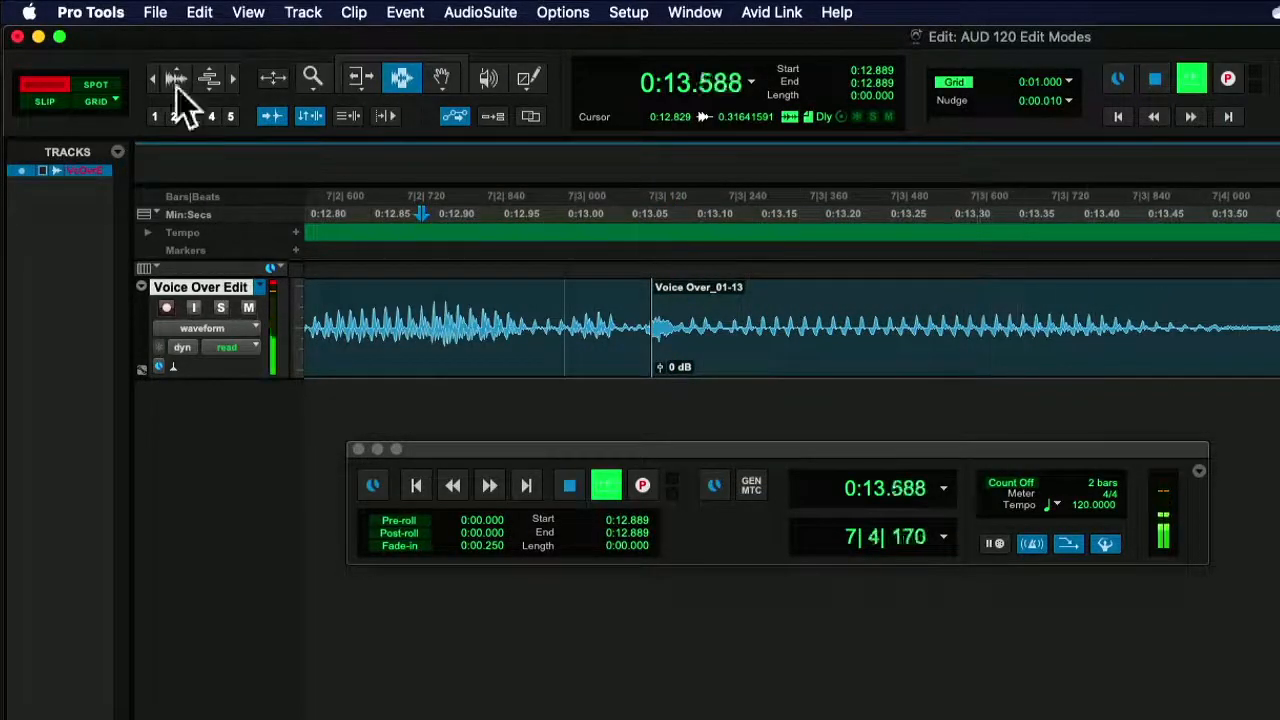
left_click(345, 325)
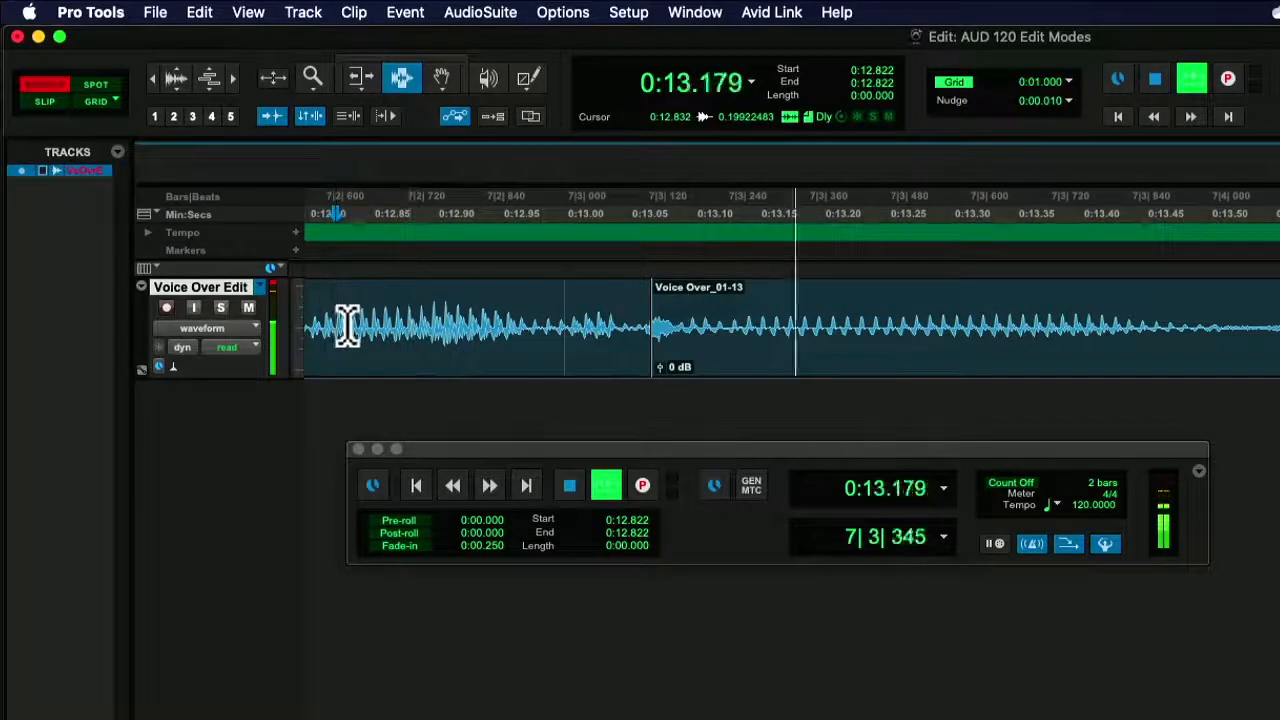
Step: Stop playback, then delete the silence before the first word and everything after about 0:17.77 following the last word
left_click(152, 78)
left_click(155, 78)
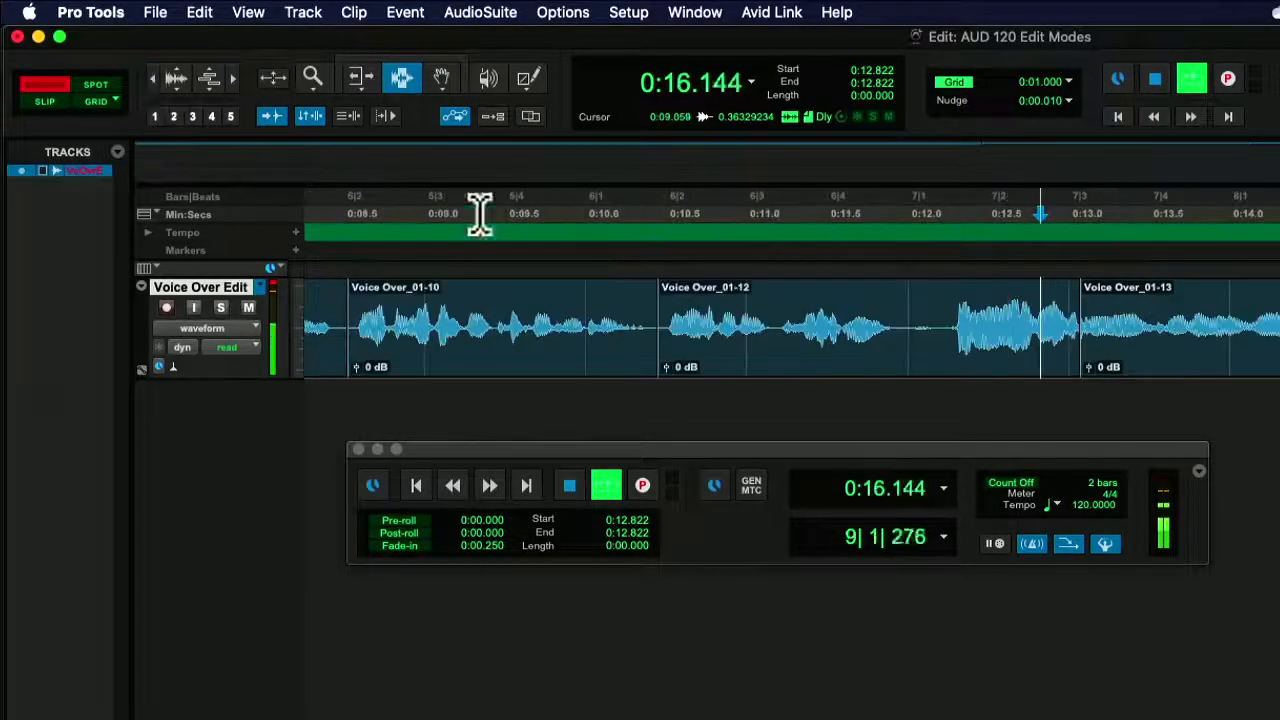
left_click(155, 78)
key("space")
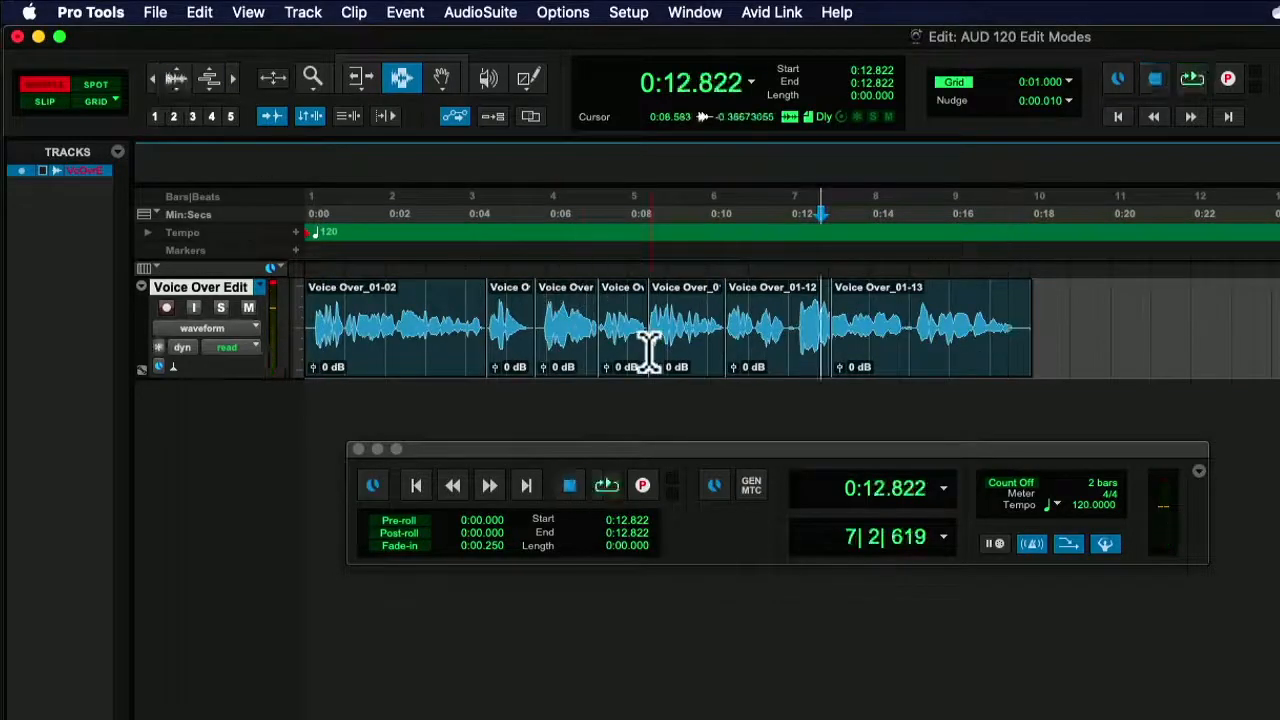
left_click_drag(313, 323, 304, 324)
key("Delete")
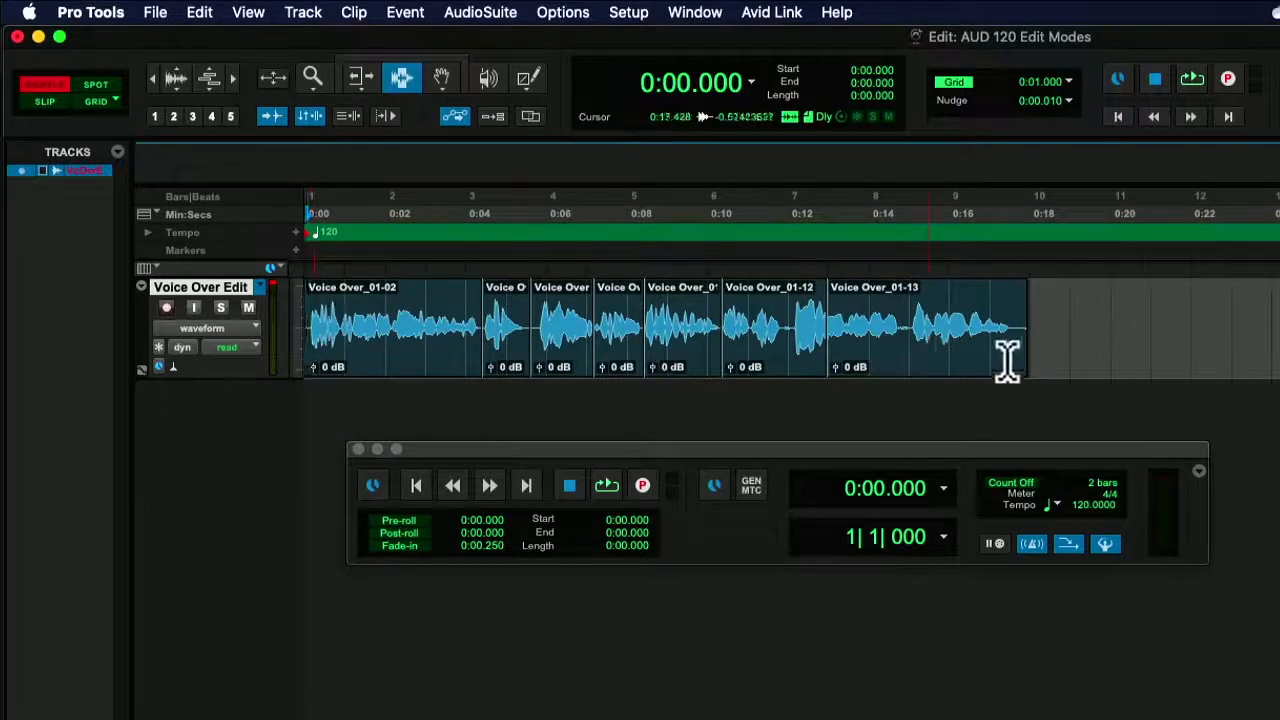
left_click_drag(1020, 346, 1047, 347)
key("Delete")
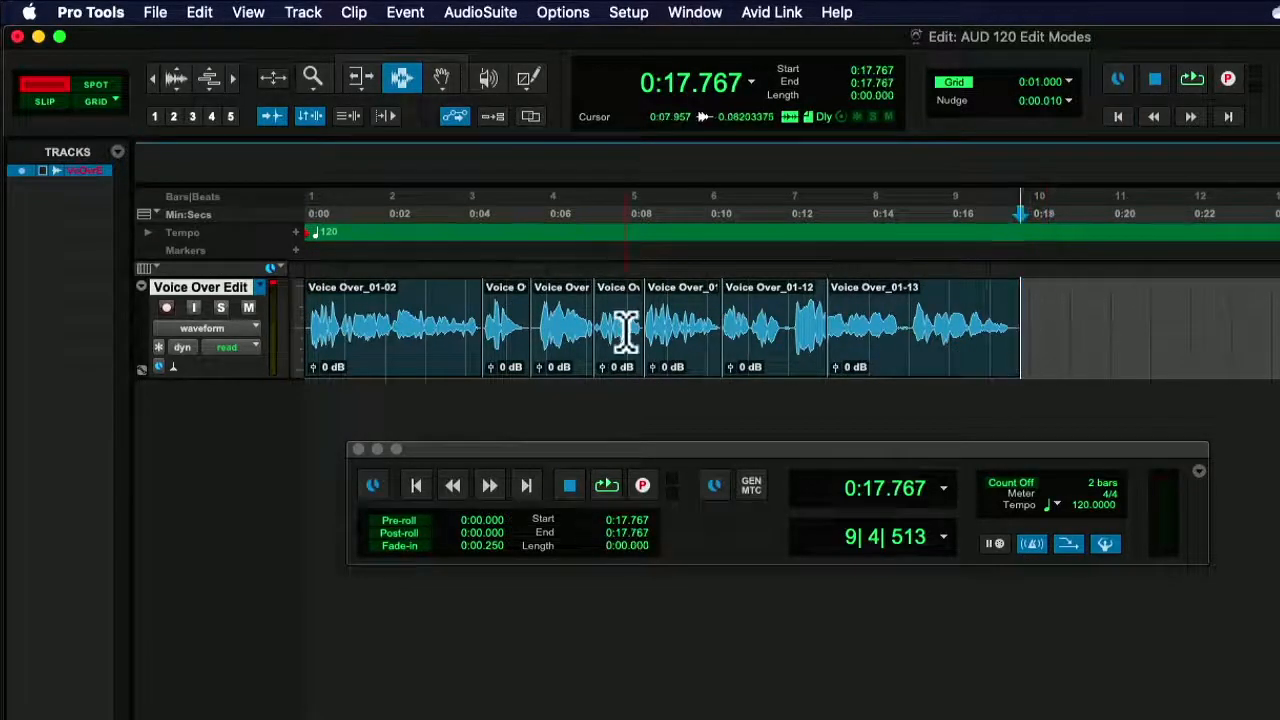
Step: Switch to Slip mode and apply batch fades to all clips: 30 ms fade-ins, 10 ms centered crossfades and 70 ms fade-outs
left_click(50, 101)
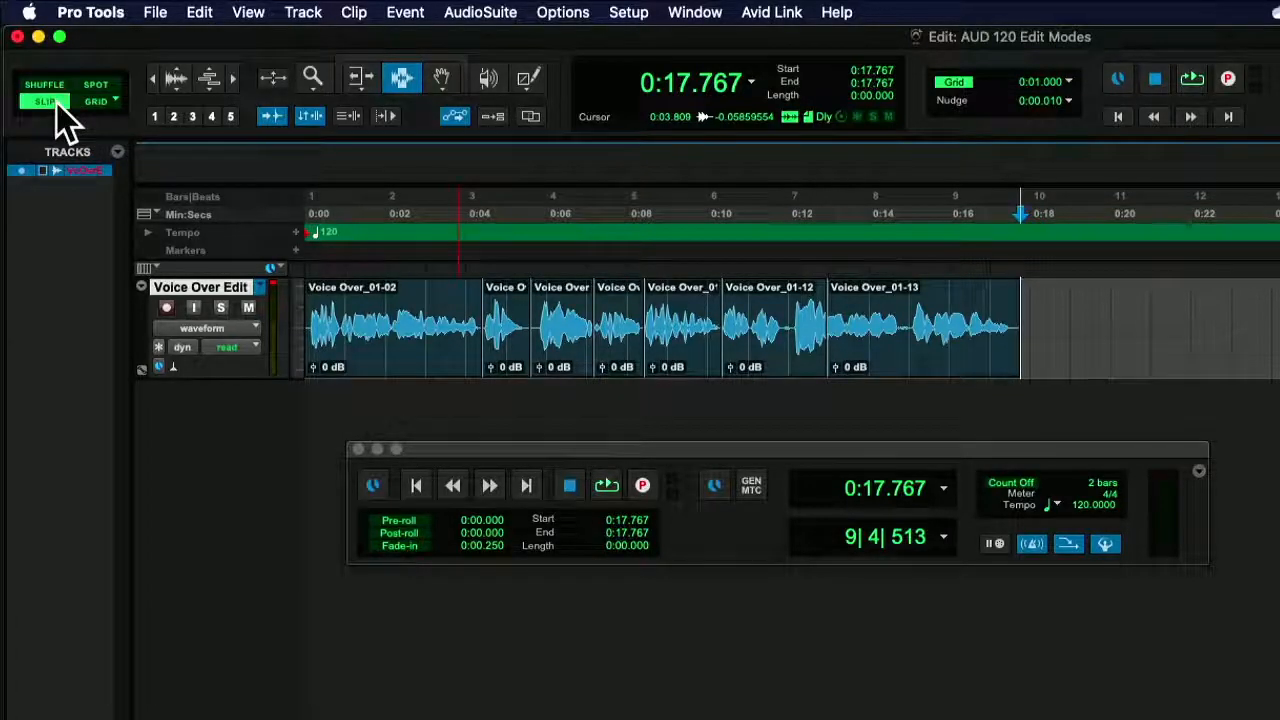
triple_click(402, 335)
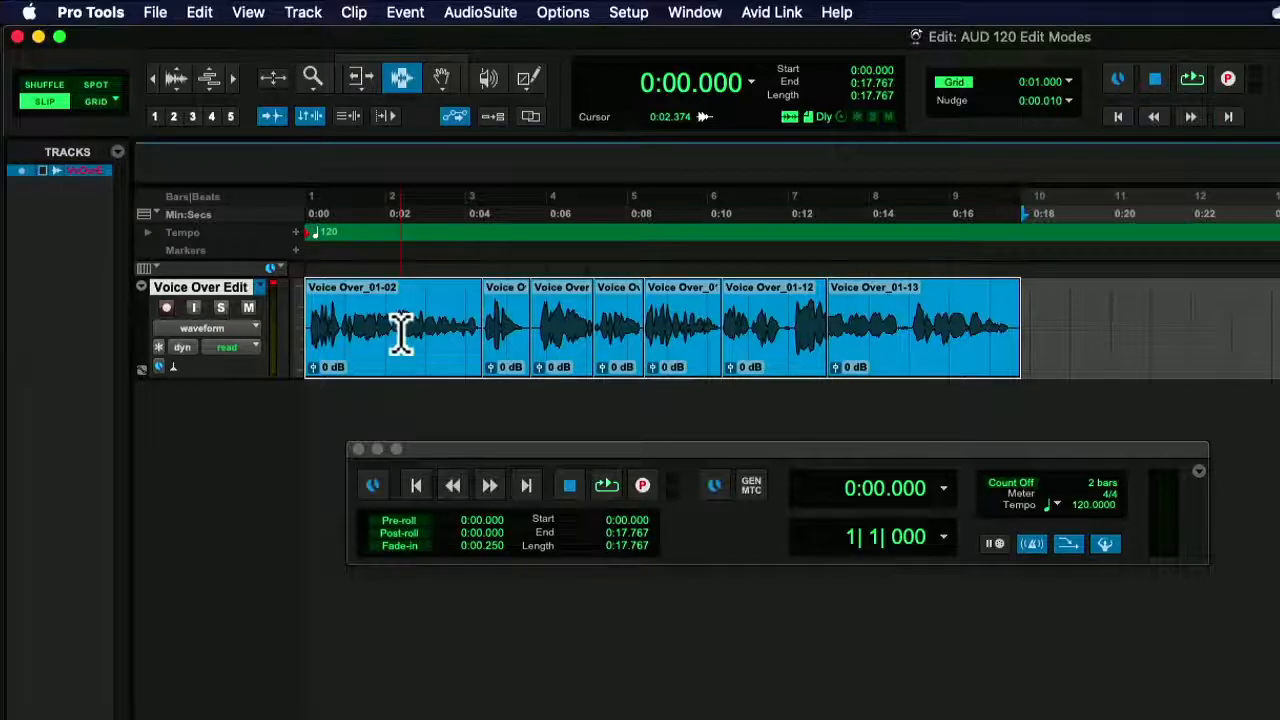
key("super+f")
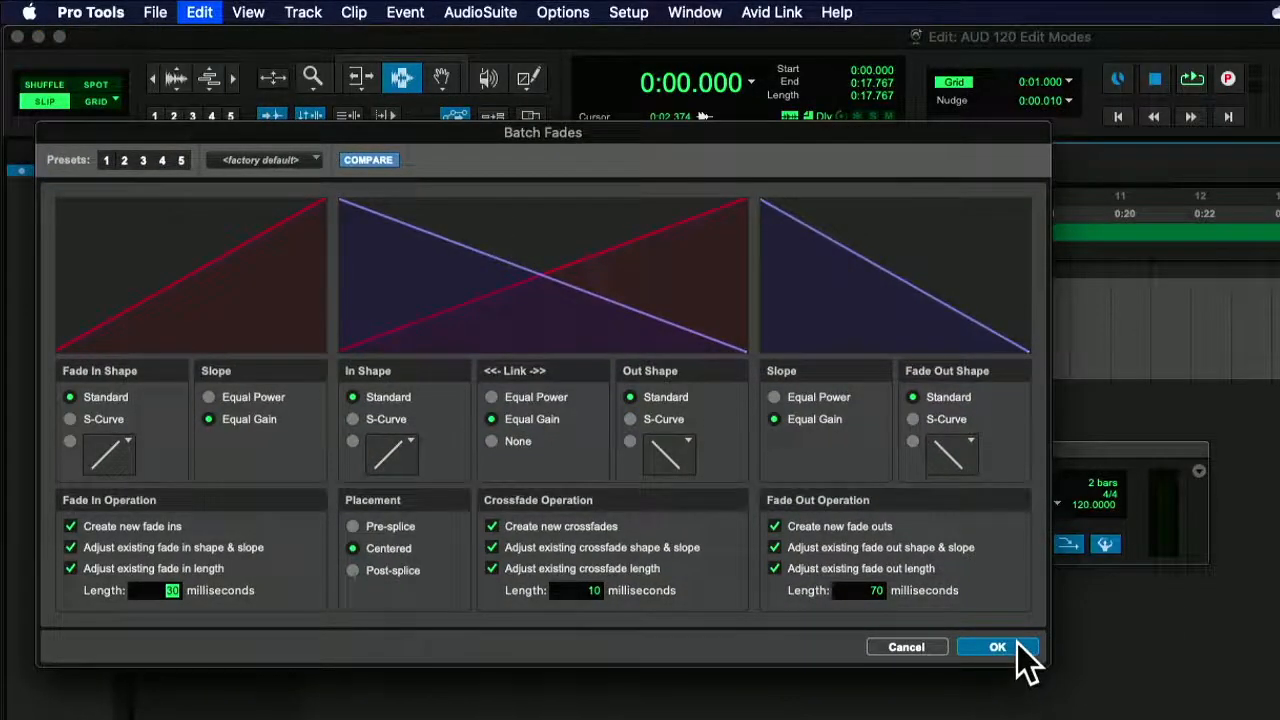
left_click(1020, 650)
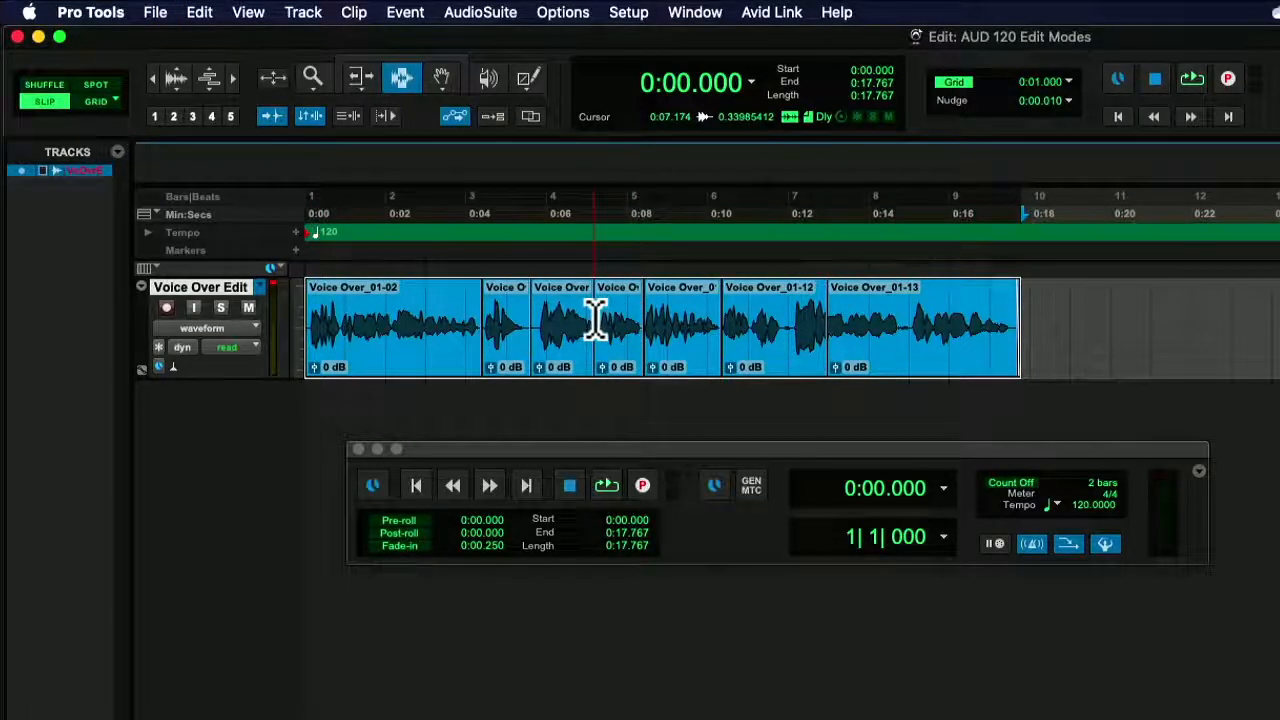
Step: Play back the whole edited voice-over and locate the start of the final phrase at about 0:15.05
key("space")
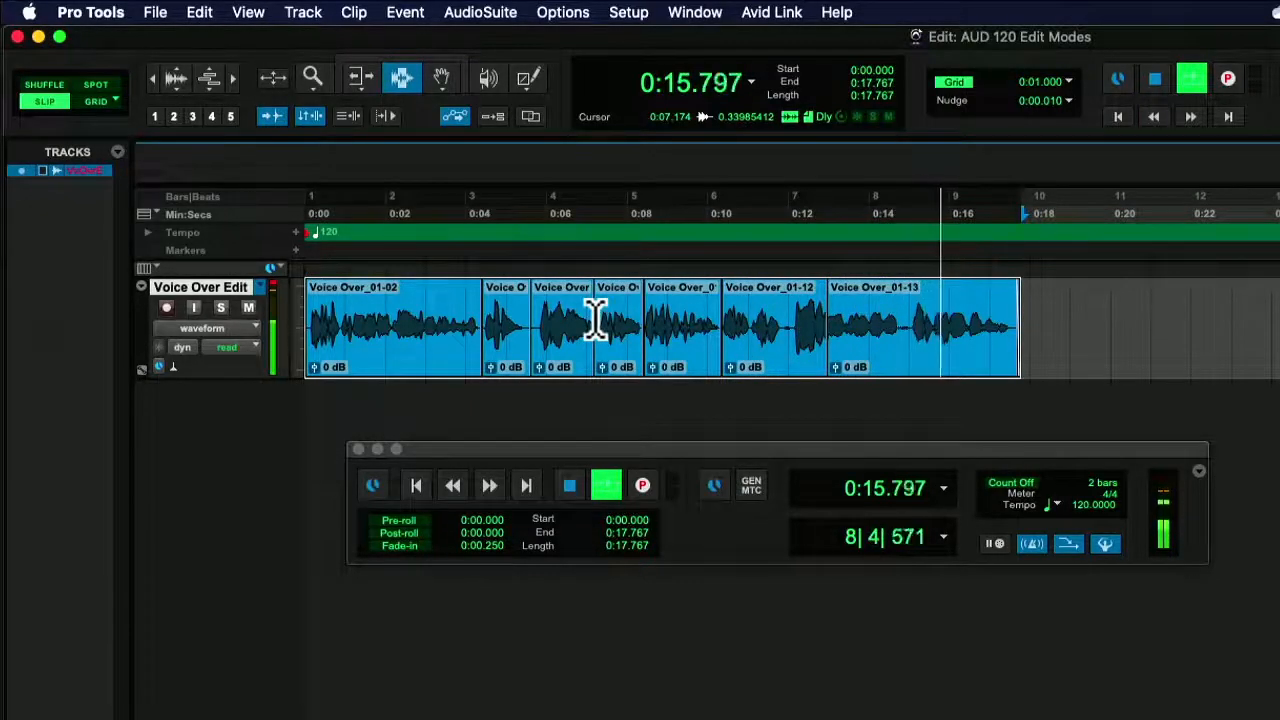
key("super+shift+l")
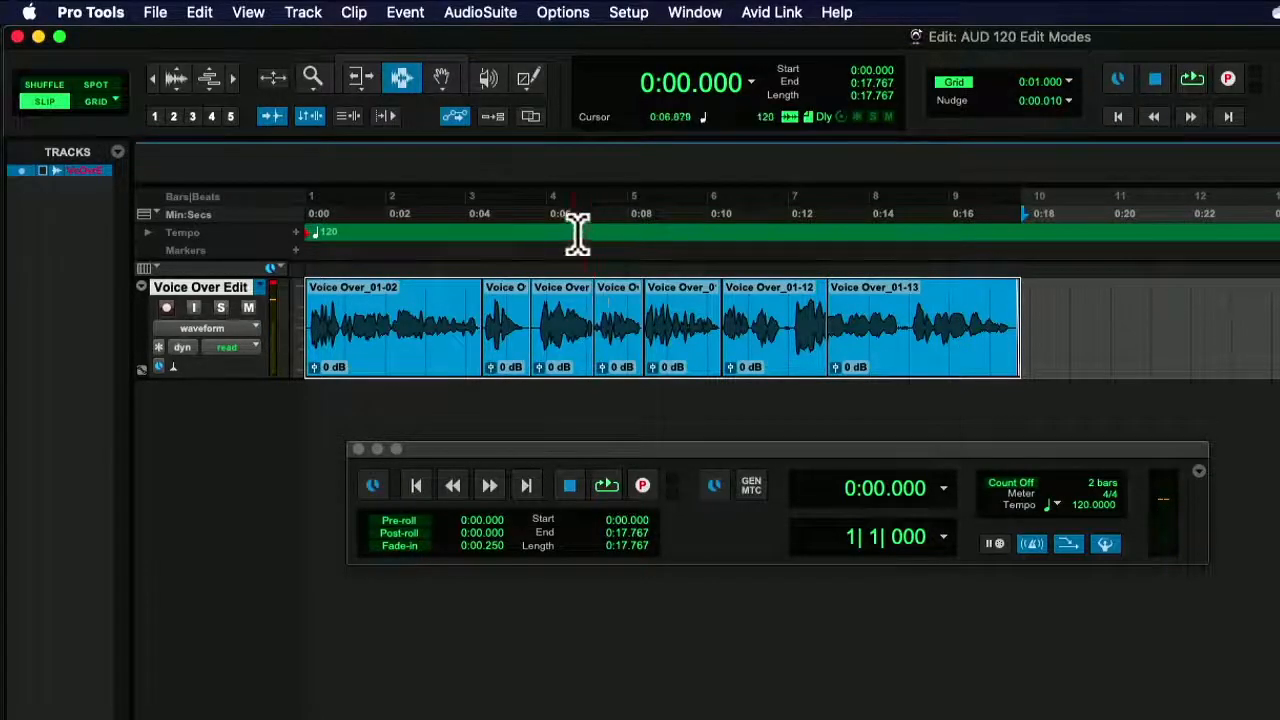
left_click(935, 316)
left_click(924, 316)
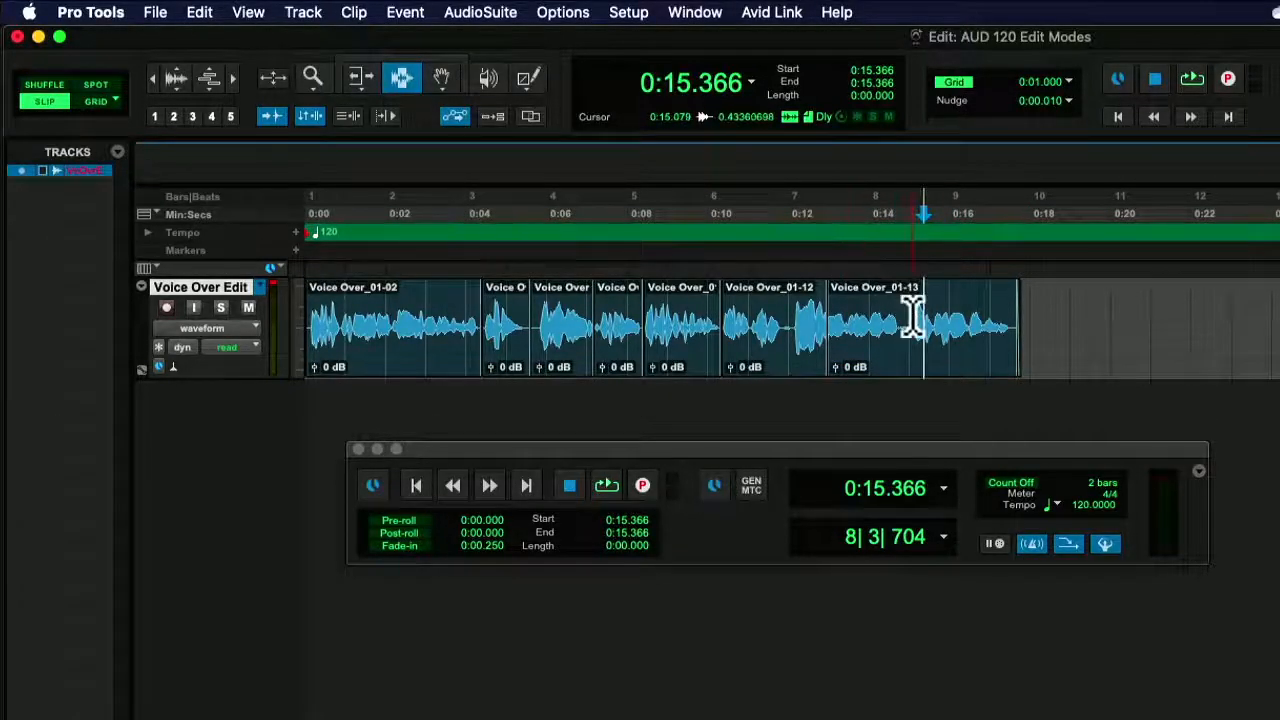
left_click(913, 316)
left_click(909, 316)
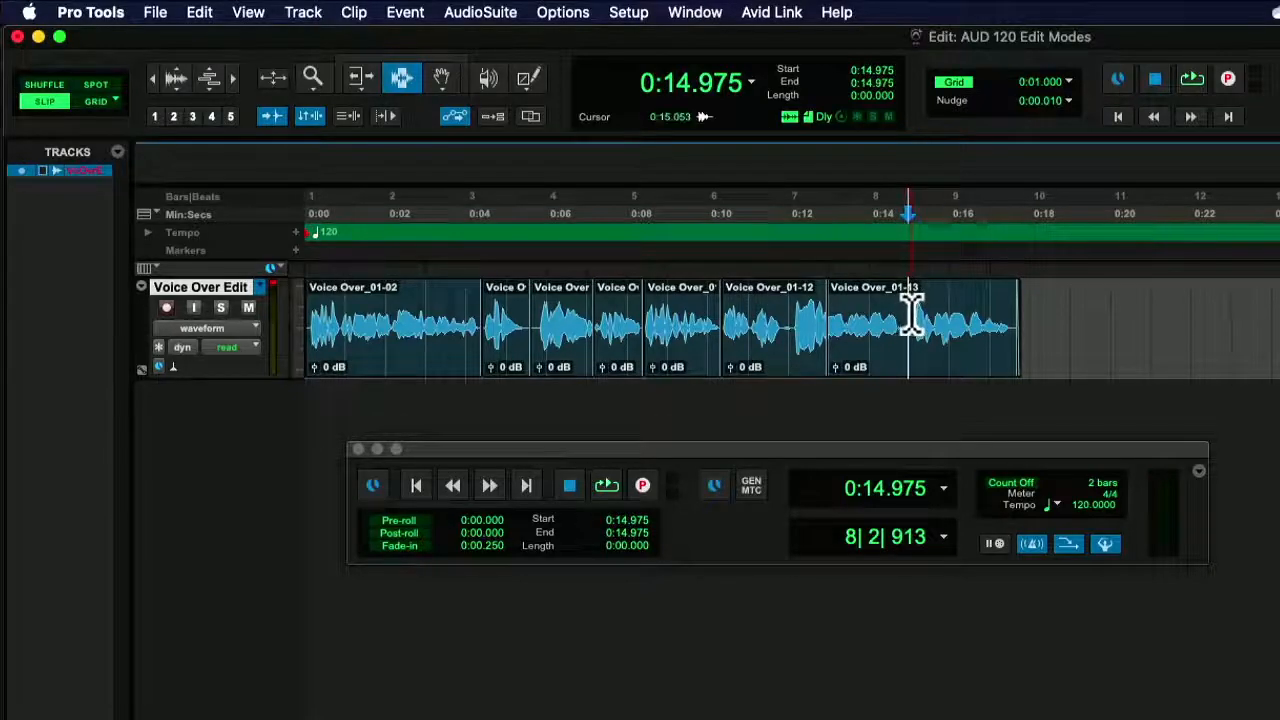
left_click(912, 316)
left_click(919, 316)
left_click(915, 318)
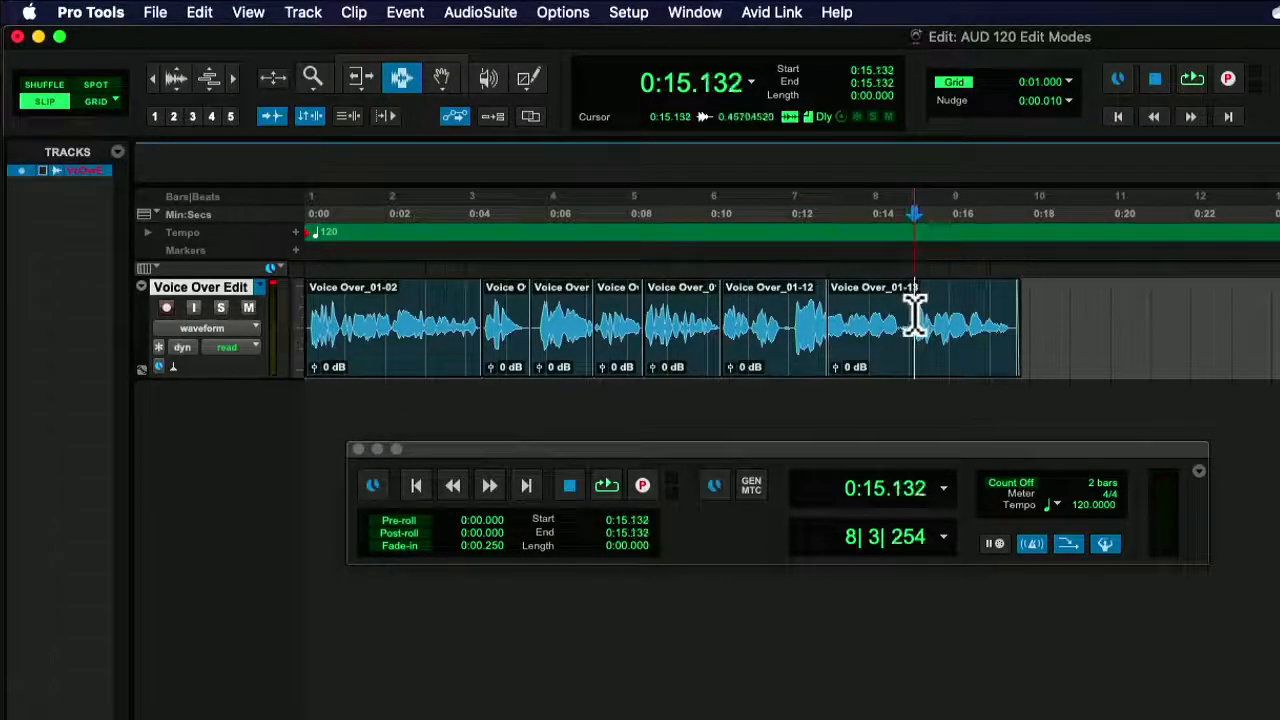
left_click(912, 320)
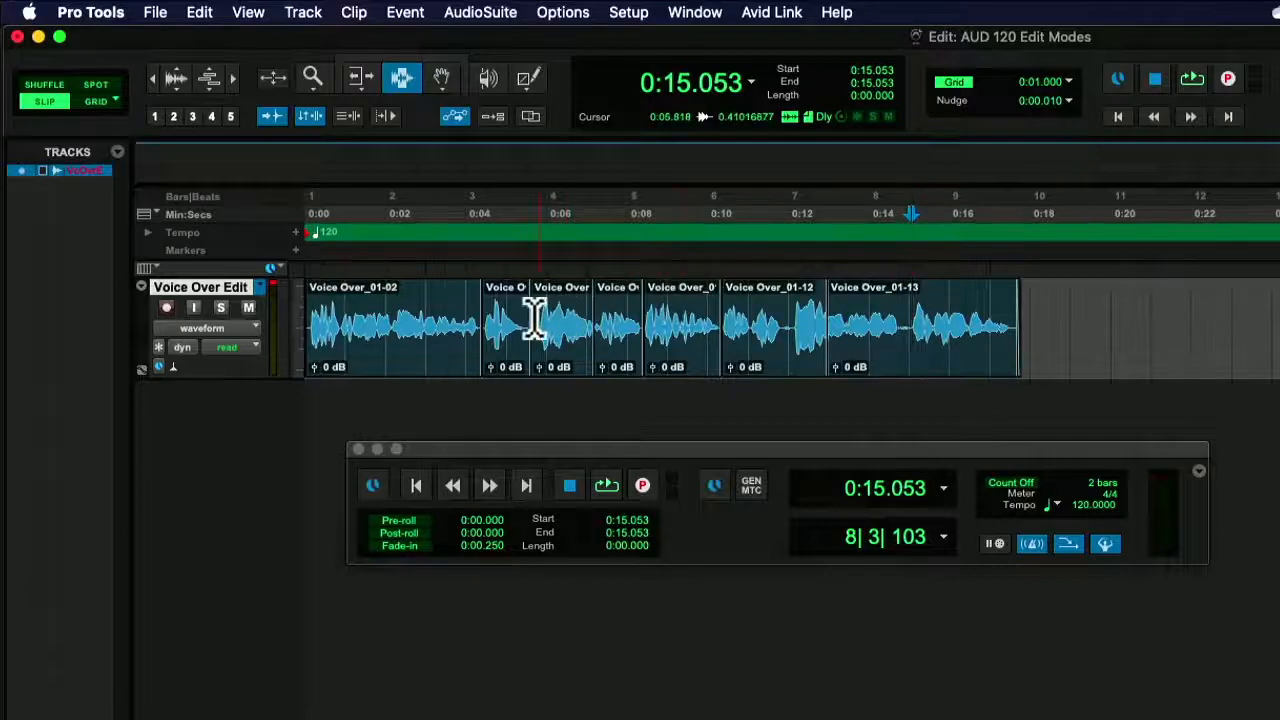
Step: Check the pauses between phrases, select the one from about 0:11.90 to 0:12.08, and switch back to Shuffle mode
left_click_drag(526, 323, 538, 323)
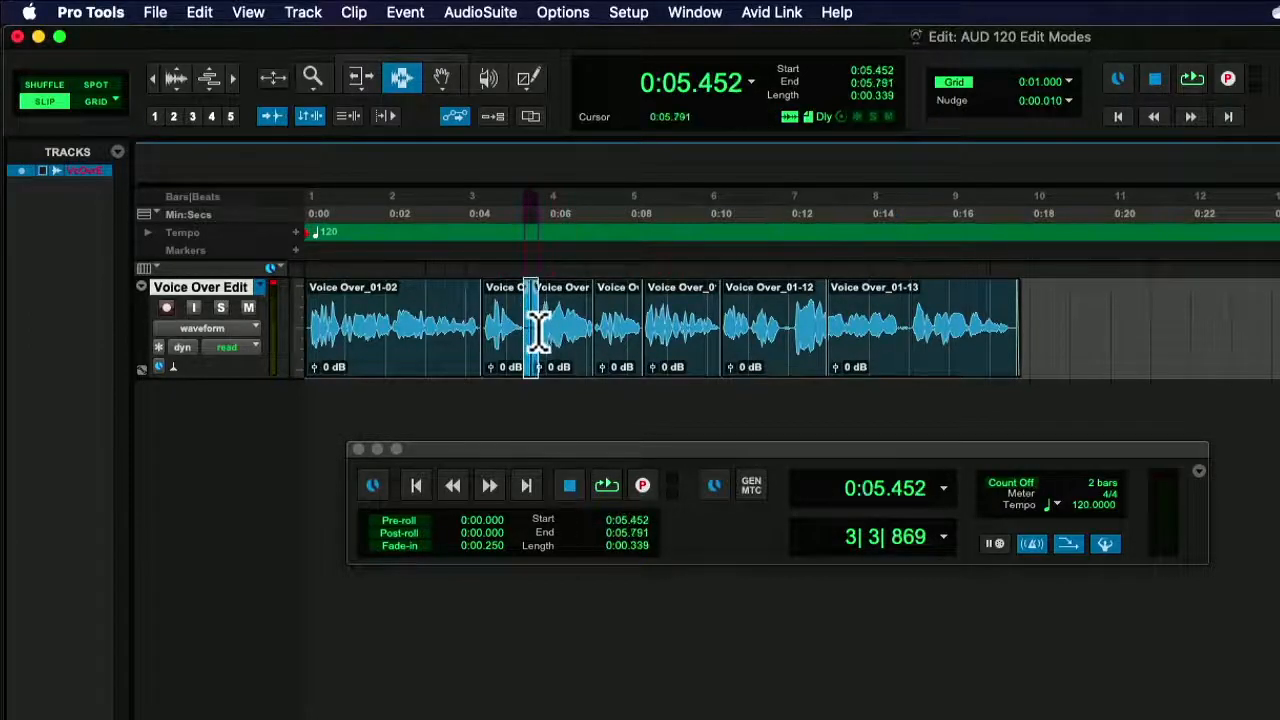
left_click(483, 323)
left_click(350, 322)
left_click(630, 323)
left_click(736, 330)
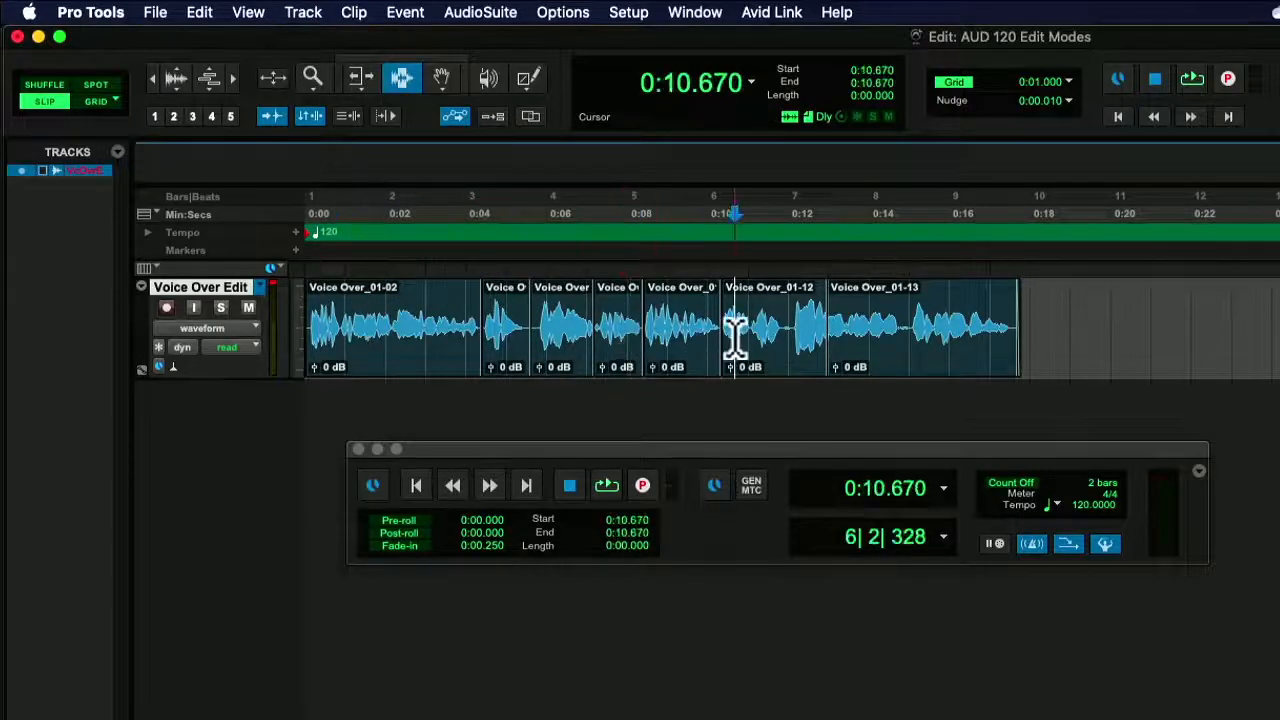
left_click_drag(789, 333, 796, 333)
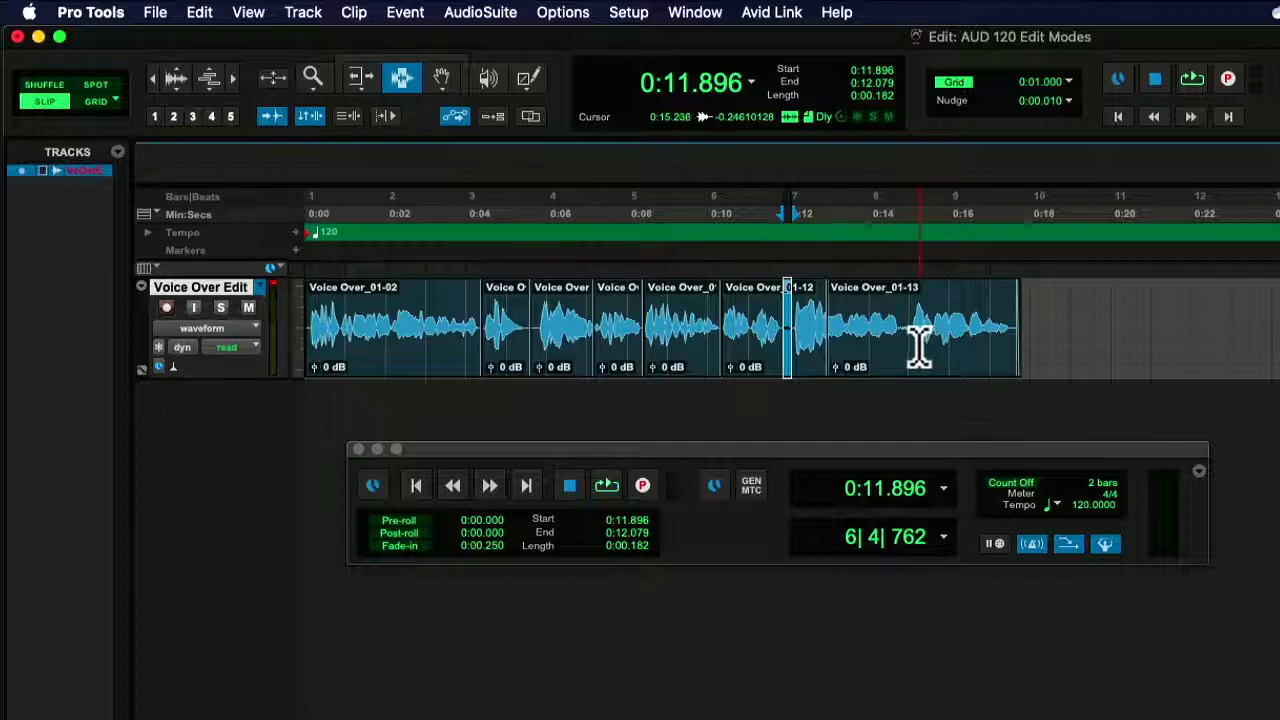
left_click(45, 85)
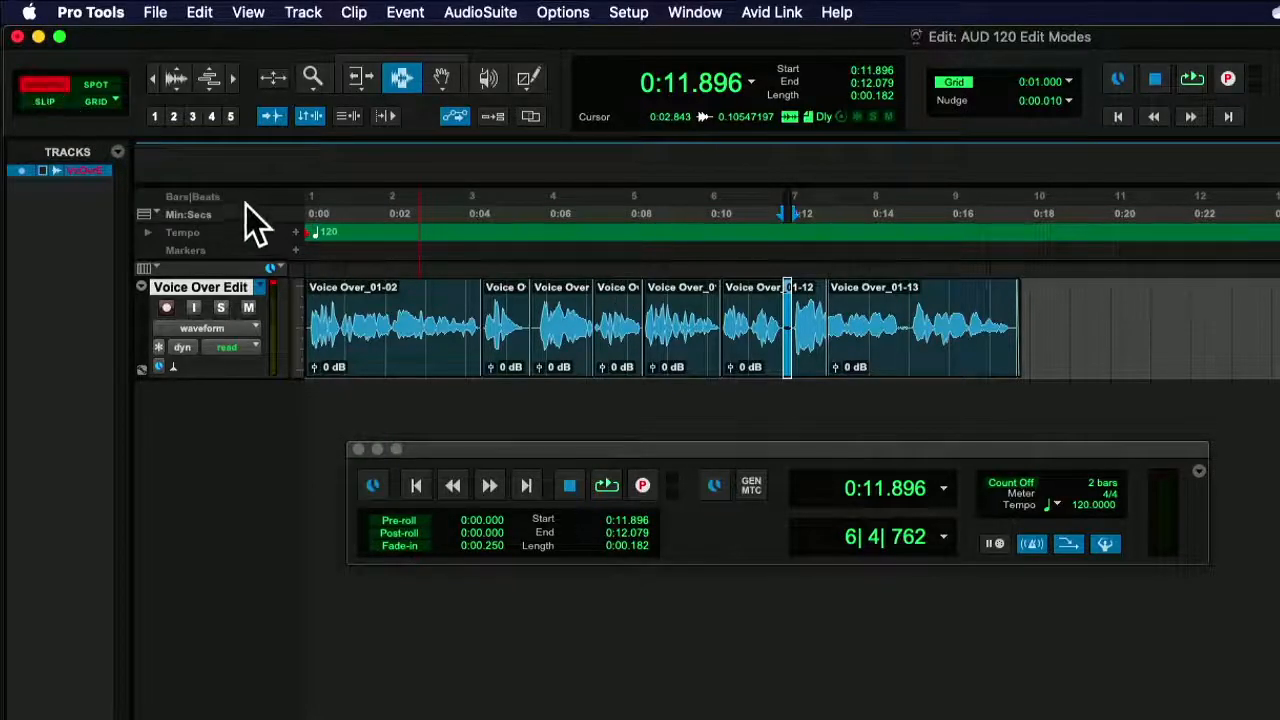